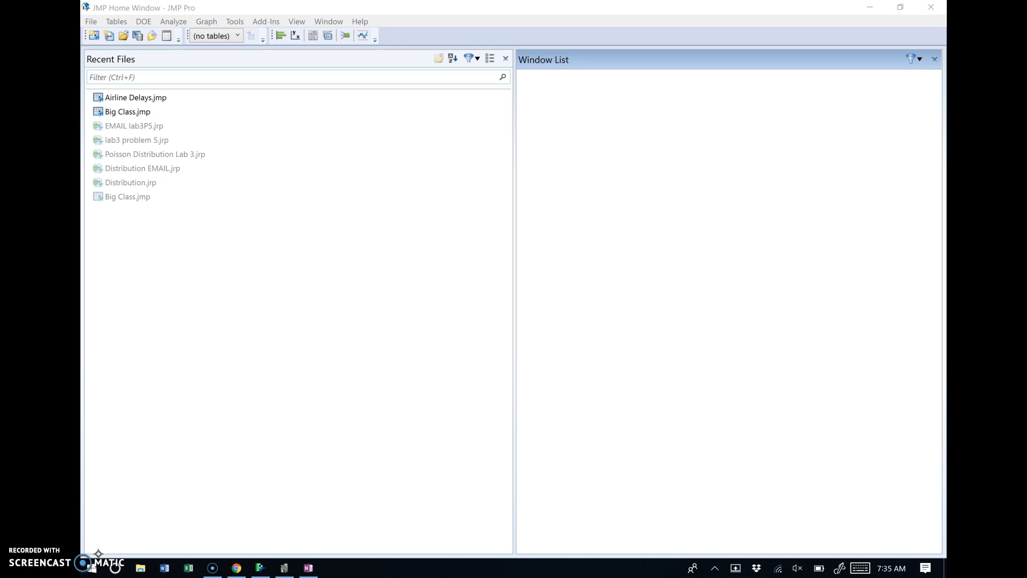
Check the SAT score table in Chrome, and in OneNote sketch a red bell curve with a centre line, labelled μ=527 and σ=107
{"action": "left_click", "coordinate": [237, 567]}
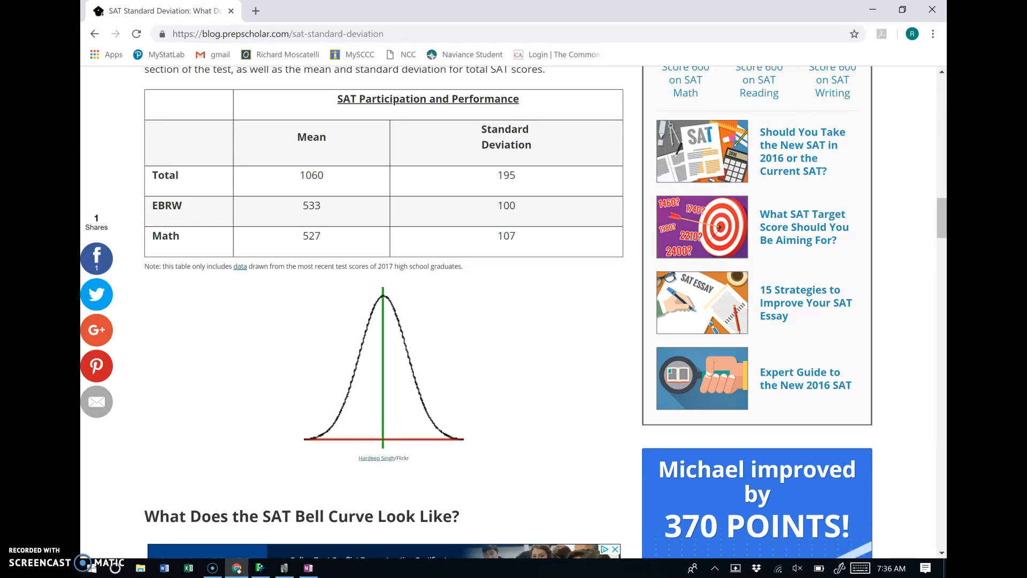
{"action": "left_click", "coordinate": [309, 568]}
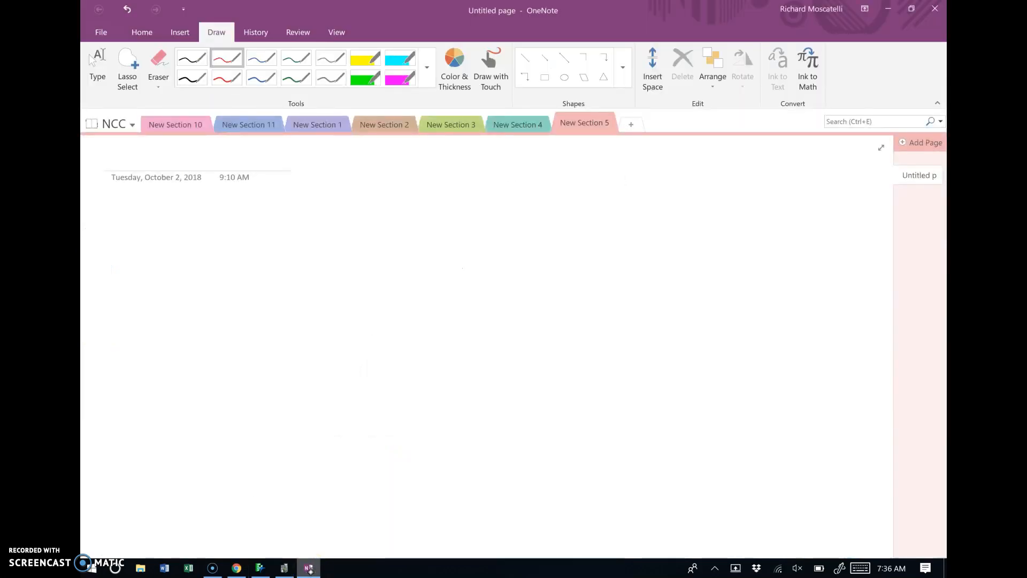
{"action": "left_click_drag", "start_coordinate": [186, 339], "coordinate": [556, 326]}
{"action": "mouse_move", "coordinate": [184, 333]}
{"action": "left_mouse_down"}
{"action": "mouse_move", "coordinate": [298, 259]}
{"action": "mouse_move", "coordinate": [362, 188]}
{"action": "mouse_move", "coordinate": [438, 257]}
{"action": "mouse_move", "coordinate": [537, 317]}
{"action": "left_mouse_up"}
{"action": "left_click_drag", "start_coordinate": [363, 182], "coordinate": [361, 197]}
{"action": "mouse_move", "coordinate": [361, 244]}
{"action": "left_mouse_down"}
{"action": "mouse_move", "coordinate": [354, 347]}
{"action": "mouse_move", "coordinate": [407, 362]}
{"action": "left_mouse_up"}
{"action": "mouse_move", "coordinate": [406, 347]}
{"action": "left_mouse_down"}
{"action": "mouse_move", "coordinate": [416, 346]}
{"action": "mouse_move", "coordinate": [410, 362]}
{"action": "left_mouse_up"}
{"action": "mouse_move", "coordinate": [354, 378]}
{"action": "left_mouse_down"}
{"action": "mouse_move", "coordinate": [385, 388]}
{"action": "mouse_move", "coordinate": [402, 374]}
{"action": "mouse_move", "coordinate": [416, 387]}
{"action": "left_mouse_up"}
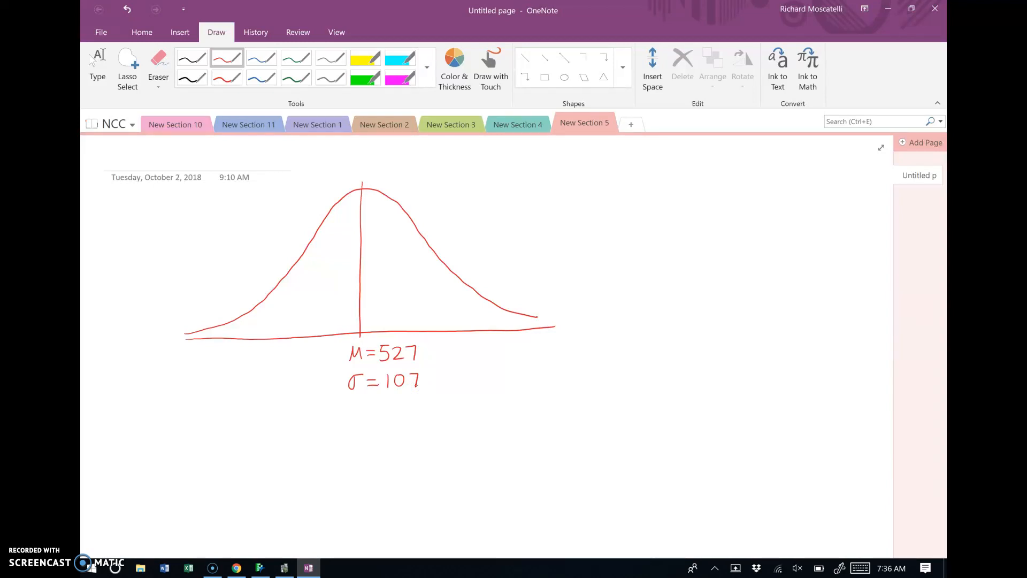
Draw a blue arrow from the curve to a circle containing x̄=? and labelled n=25, and add a blue dot beside μ=527
{"action": "left_click", "coordinate": [268, 58]}
{"action": "mouse_move", "coordinate": [517, 191]}
{"action": "left_mouse_down"}
{"action": "mouse_move", "coordinate": [422, 210]}
{"action": "mouse_move", "coordinate": [396, 239]}
{"action": "mouse_move", "coordinate": [511, 205]}
{"action": "left_mouse_up"}
{"action": "mouse_move", "coordinate": [559, 163]}
{"action": "left_mouse_down"}
{"action": "mouse_move", "coordinate": [551, 202]}
{"action": "mouse_move", "coordinate": [597, 223]}
{"action": "mouse_move", "coordinate": [602, 156]}
{"action": "mouse_move", "coordinate": [564, 160]}
{"action": "mouse_move", "coordinate": [568, 148]}
{"action": "mouse_move", "coordinate": [606, 153]}
{"action": "left_mouse_up"}
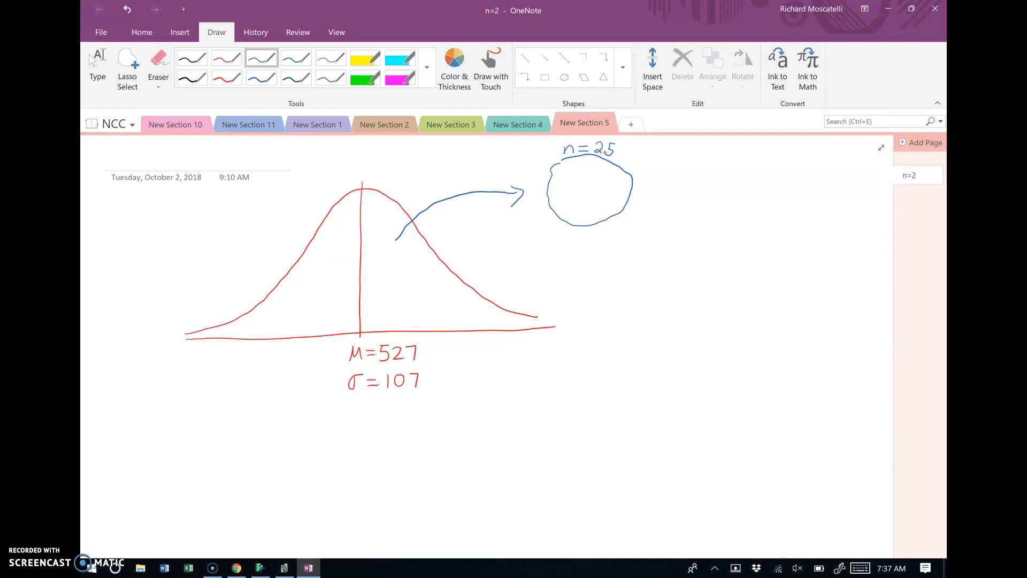
{"action": "mouse_move", "coordinate": [563, 190]}
{"action": "left_mouse_down"}
{"action": "mouse_move", "coordinate": [580, 190]}
{"action": "mouse_move", "coordinate": [570, 200]}
{"action": "mouse_move", "coordinate": [577, 183]}
{"action": "mouse_move", "coordinate": [598, 184]}
{"action": "left_mouse_up"}
{"action": "left_click", "coordinate": [601, 189]}
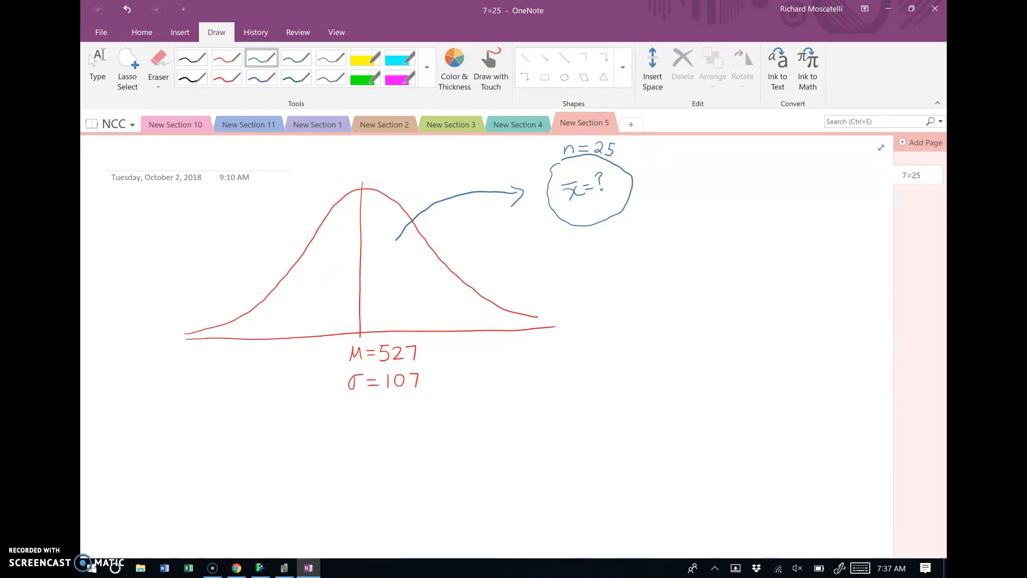
{"action": "left_click", "coordinate": [427, 352]}
Switch to JMP Pro and open the Confidence Interval Mean teaching module in a maximized window
{"action": "left_click", "coordinate": [260, 567]}
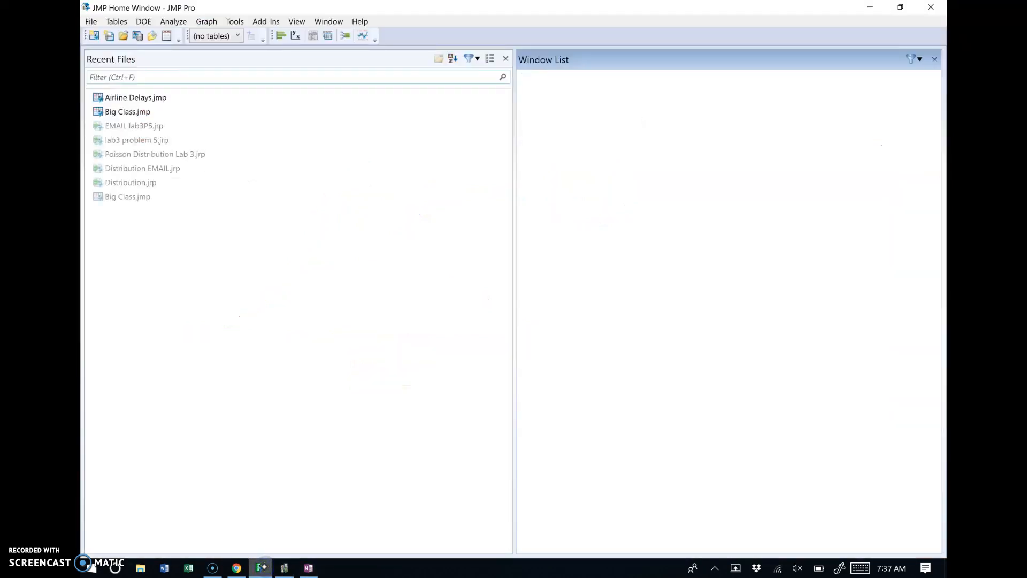
{"action": "left_click", "coordinate": [270, 21]}
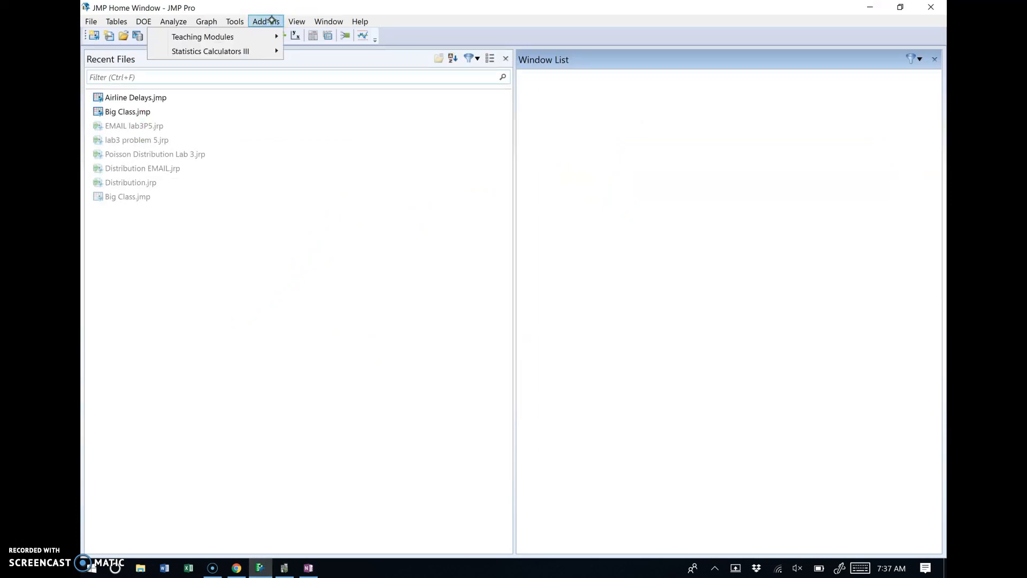
{"action": "mouse_move", "coordinate": [272, 37]}
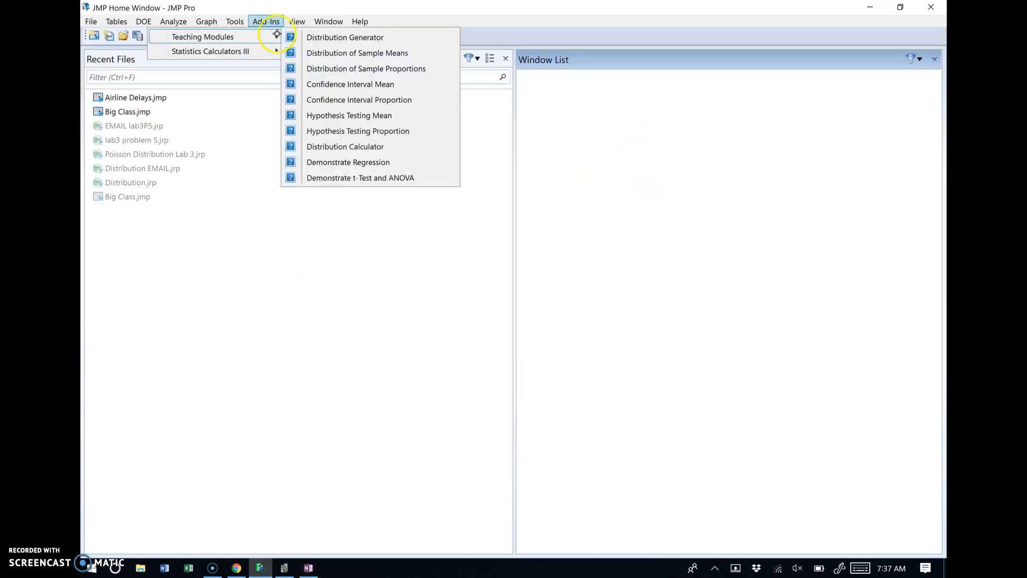
{"action": "left_click", "coordinate": [355, 84]}
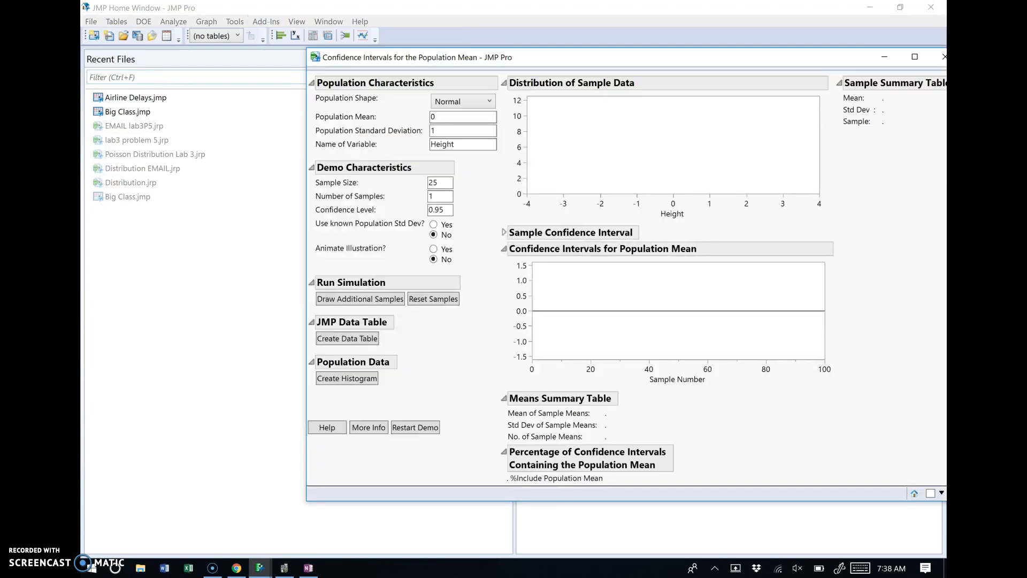
{"action": "left_click", "coordinate": [915, 57]}
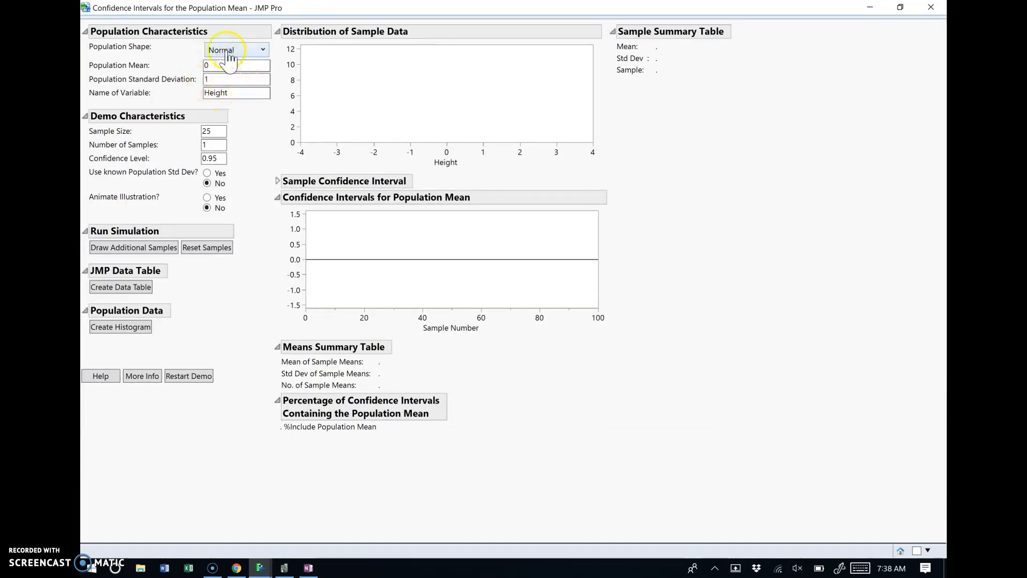
Set the population mean to 527 and the population standard deviation to 107, using the on-screen keyboard
{"action": "left_click", "coordinate": [219, 67]}
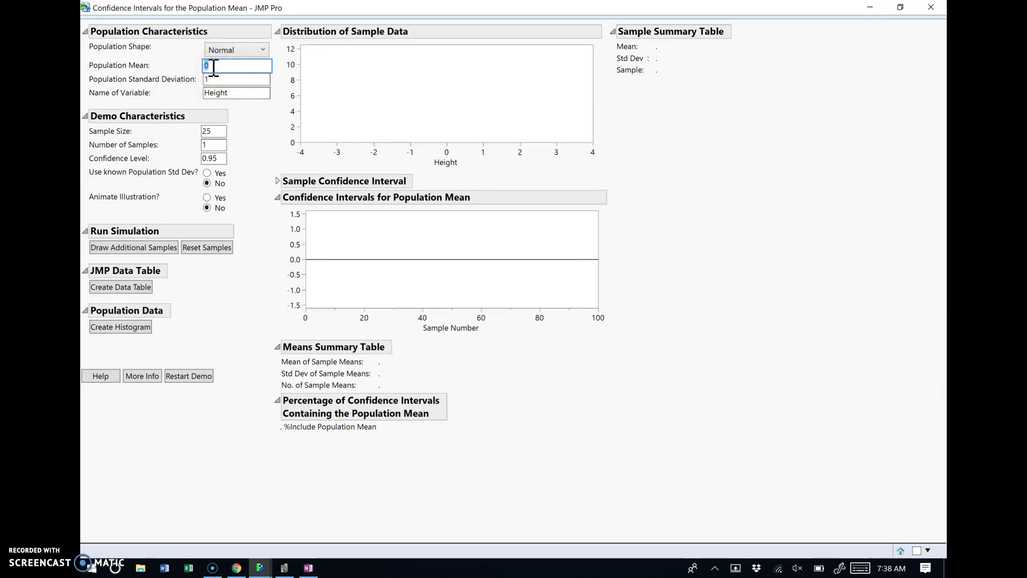
{"action": "left_click", "coordinate": [860, 568]}
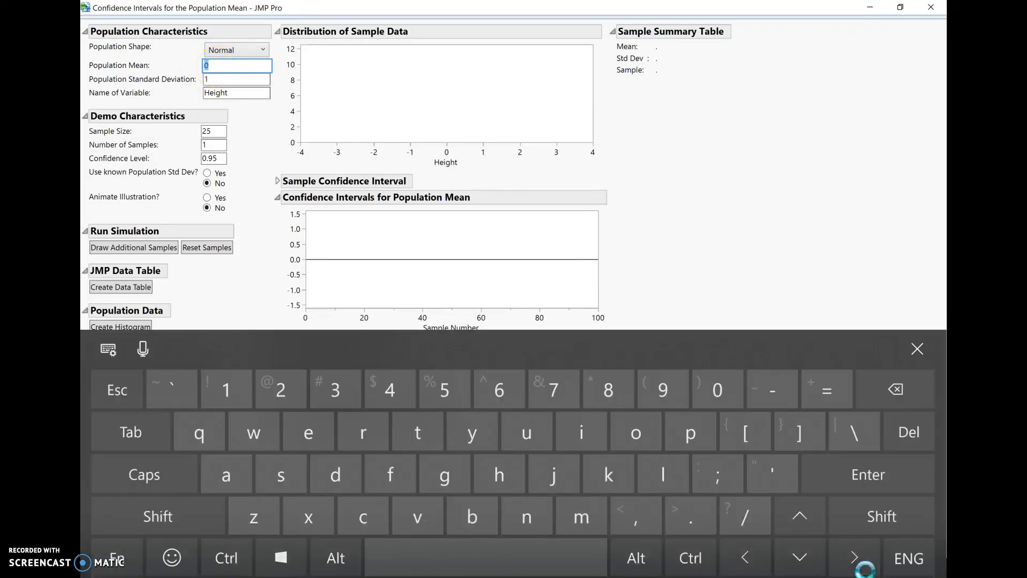
{"action": "type", "text": "5"}
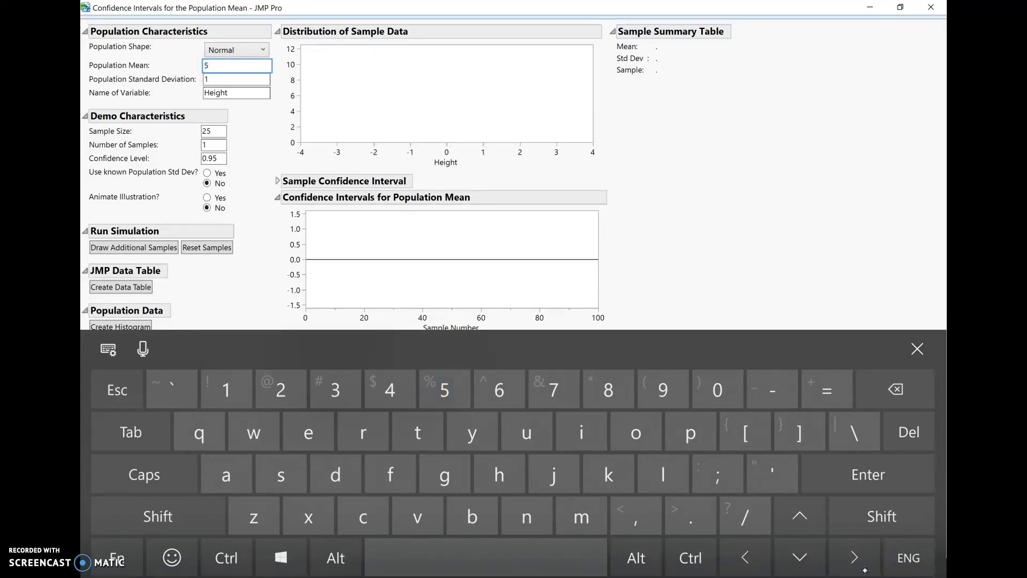
{"action": "type", "text": "27"}
{"action": "left_click", "coordinate": [216, 80]}
{"action": "type", "text": "1"}
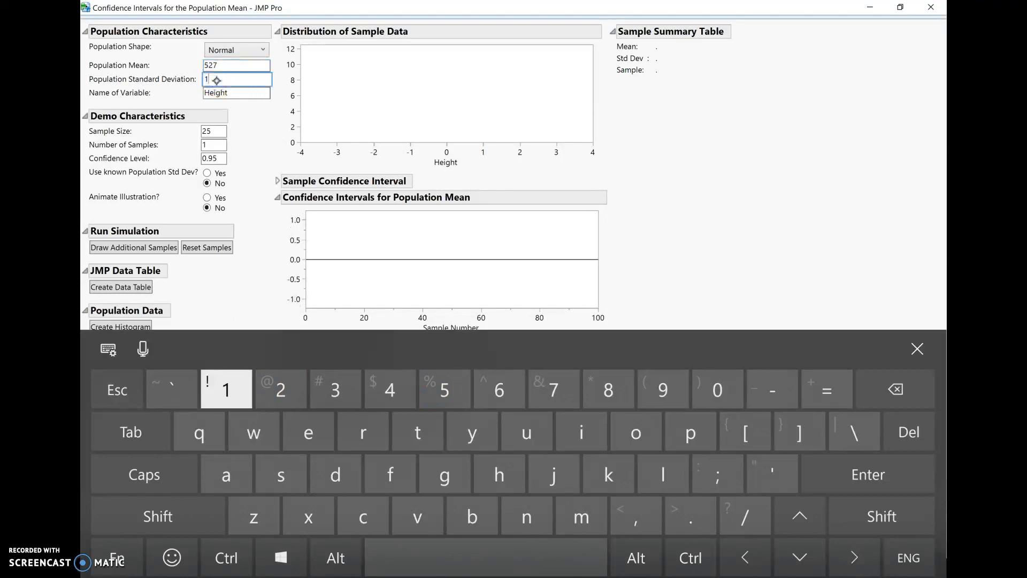
{"action": "type", "text": "07"}
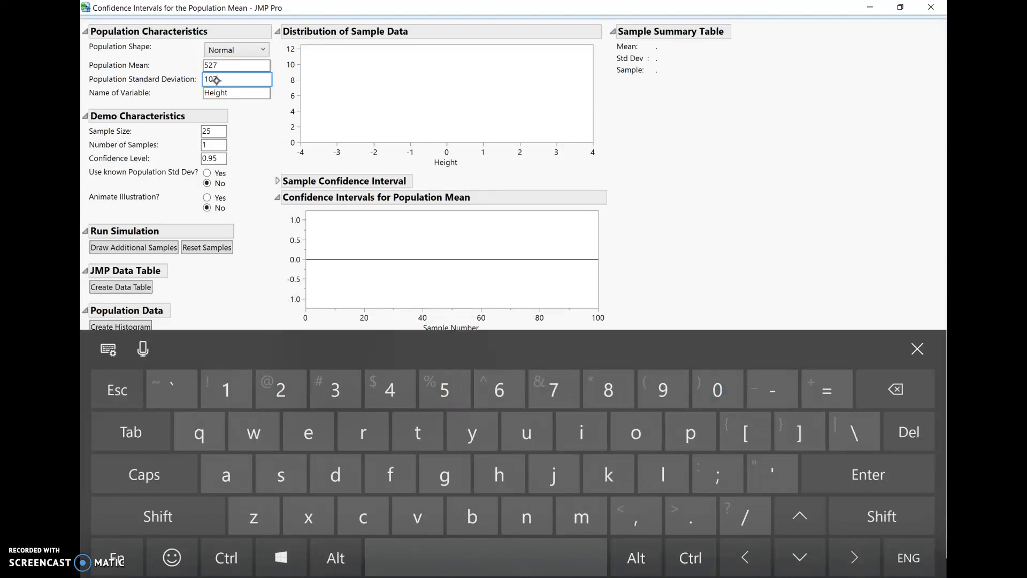
Name the variable SAT Math and close the on-screen keyboard
{"action": "left_click", "coordinate": [234, 94]}
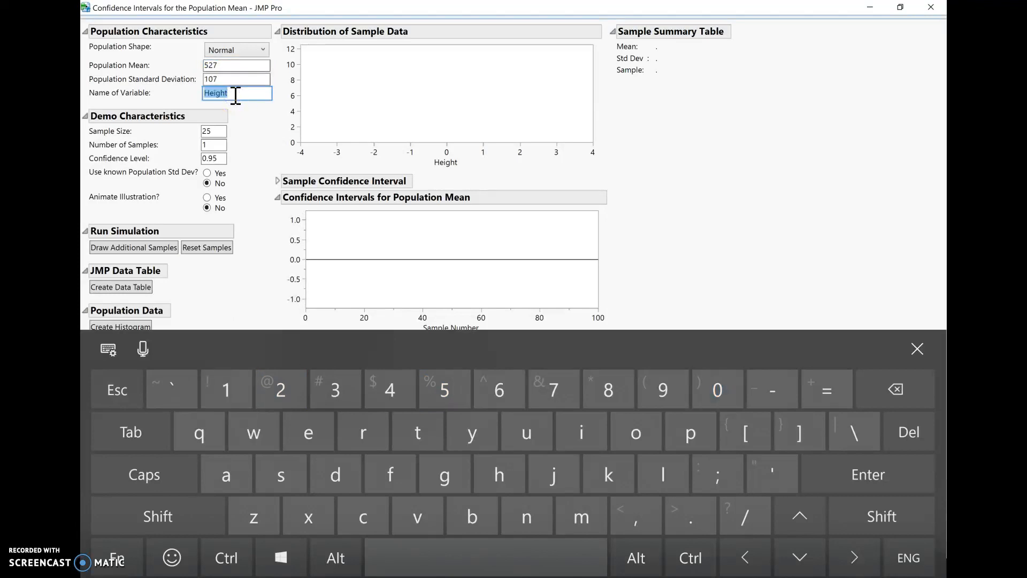
{"action": "type", "text": "S"}
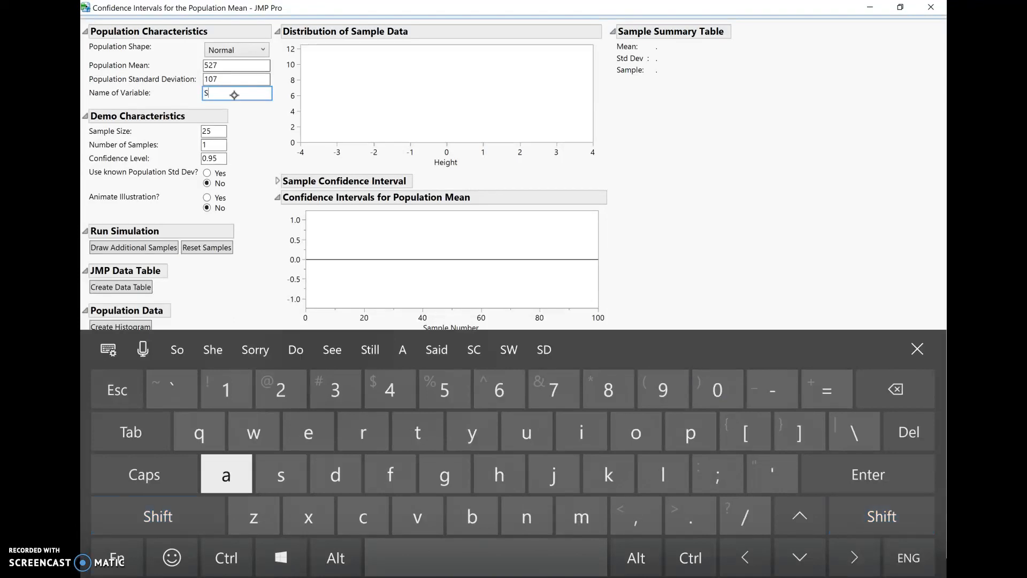
{"action": "type", "text": "AT"}
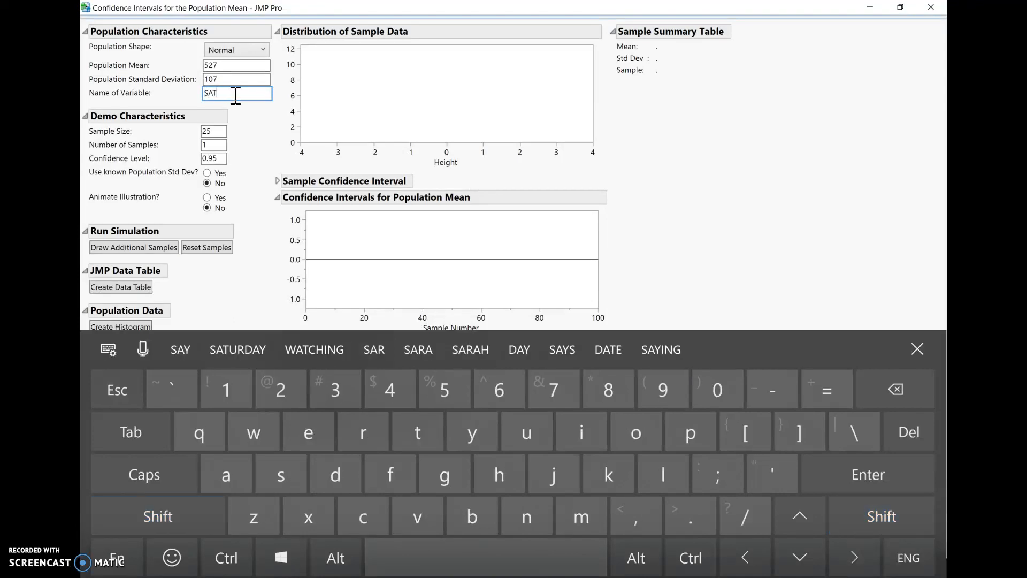
{"action": "type", "text": ". Math"}
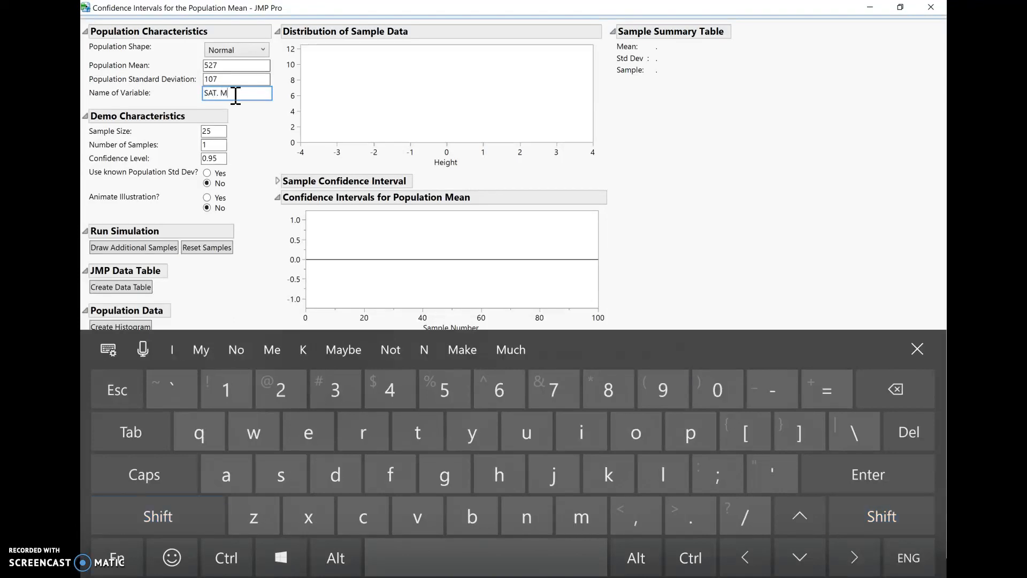
{"action": "left_click", "coordinate": [220, 93]}
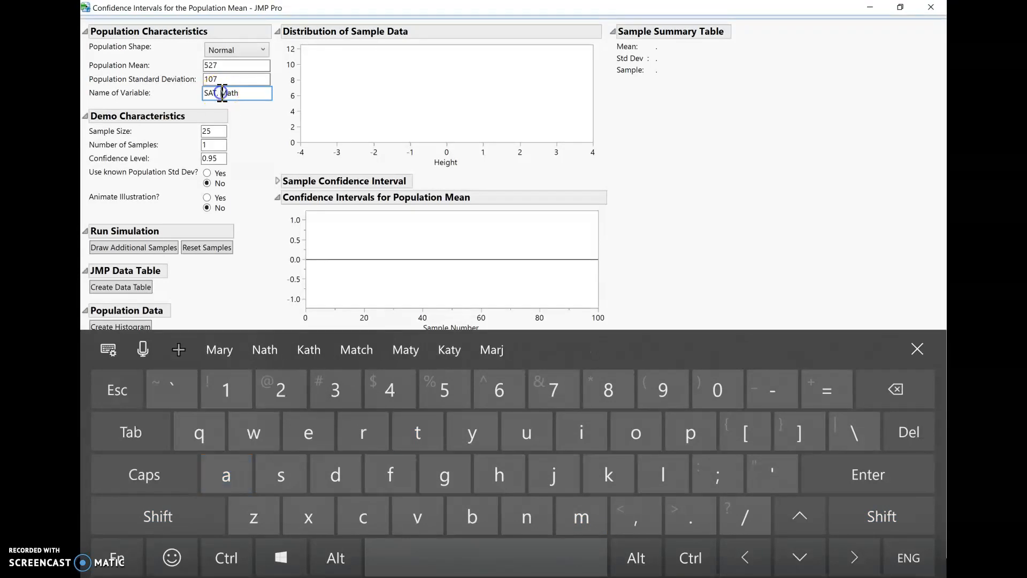
{"action": "key", "text": "BackSpace"}
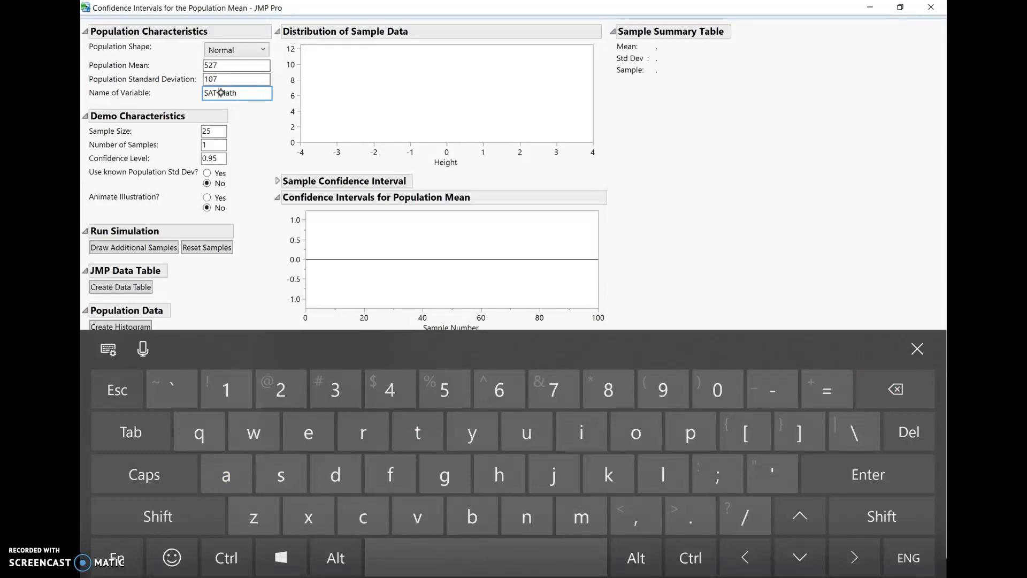
{"action": "left_click", "coordinate": [917, 349]}
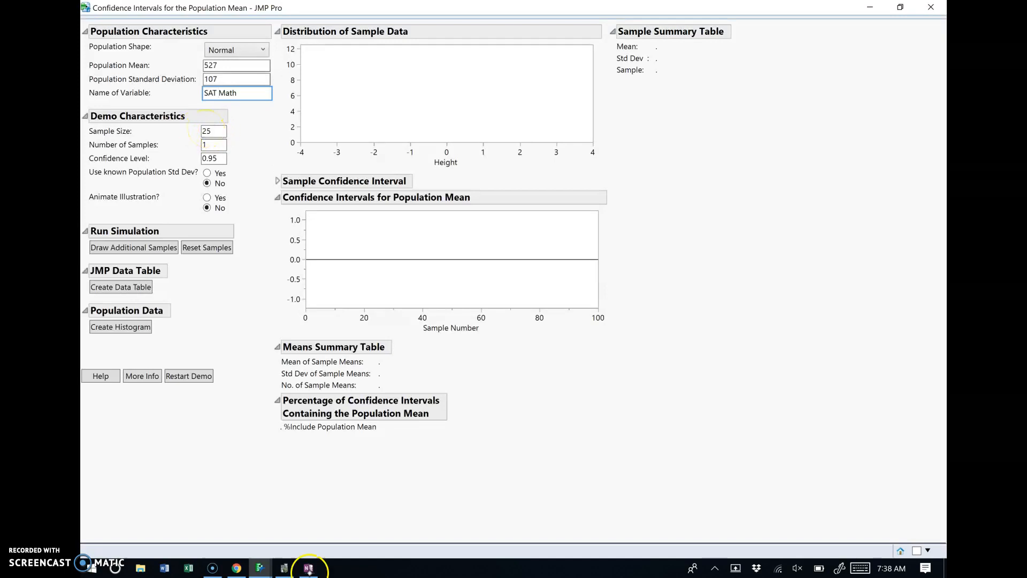
Switch to OneNote, handwrite SAT MATH in blue above the bell curve, and add a check mark beside n=25
{"action": "left_click", "coordinate": [308, 568]}
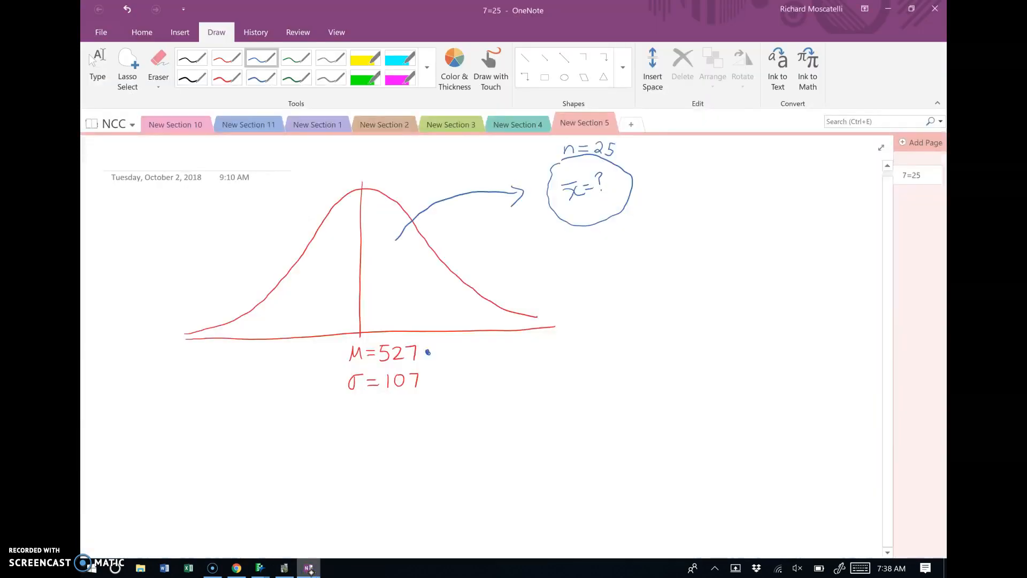
{"action": "left_click", "coordinate": [319, 174]}
{"action": "mouse_move", "coordinate": [311, 156]}
{"action": "left_mouse_down"}
{"action": "mouse_move", "coordinate": [304, 170]}
{"action": "mouse_move", "coordinate": [333, 175]}
{"action": "left_mouse_up"}
{"action": "mouse_move", "coordinate": [321, 168]}
{"action": "left_mouse_down"}
{"action": "mouse_move", "coordinate": [343, 174]}
{"action": "mouse_move", "coordinate": [347, 153]}
{"action": "mouse_move", "coordinate": [382, 171]}
{"action": "left_mouse_up"}
{"action": "left_click_drag", "start_coordinate": [382, 172], "coordinate": [393, 167]}
{"action": "left_click_drag", "start_coordinate": [404, 155], "coordinate": [403, 172]}
{"action": "mouse_move", "coordinate": [399, 155]}
{"action": "left_mouse_down"}
{"action": "mouse_move", "coordinate": [409, 154]}
{"action": "mouse_move", "coordinate": [417, 171]}
{"action": "left_mouse_up"}
{"action": "left_click_drag", "start_coordinate": [415, 165], "coordinate": [426, 171]}
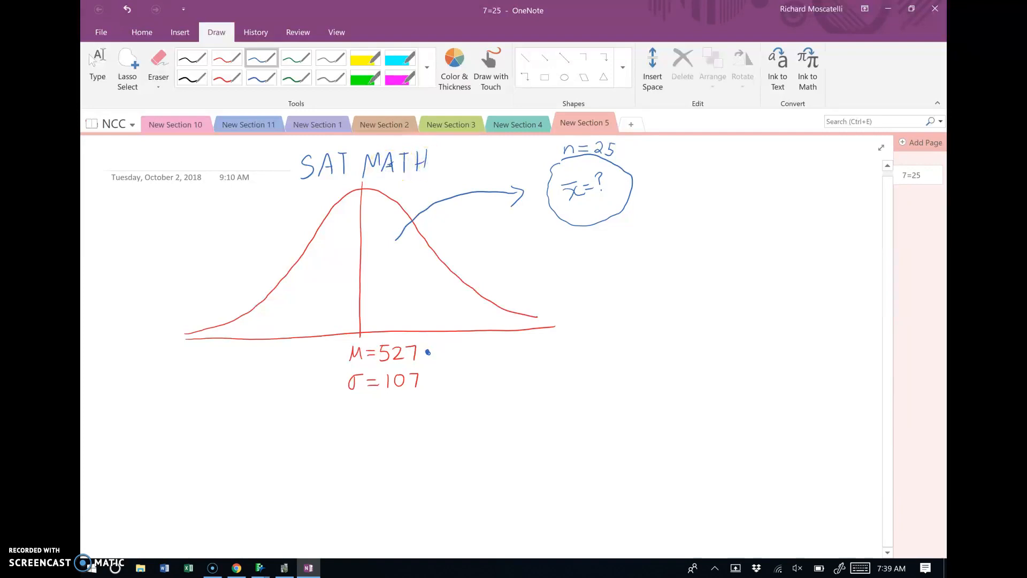
{"action": "left_click_drag", "start_coordinate": [627, 150], "coordinate": [648, 134]}
Return to the JMP confidence interval simulation and enable both the known population standard deviation and the animated illustration
{"action": "mouse_move", "coordinate": [262, 568]}
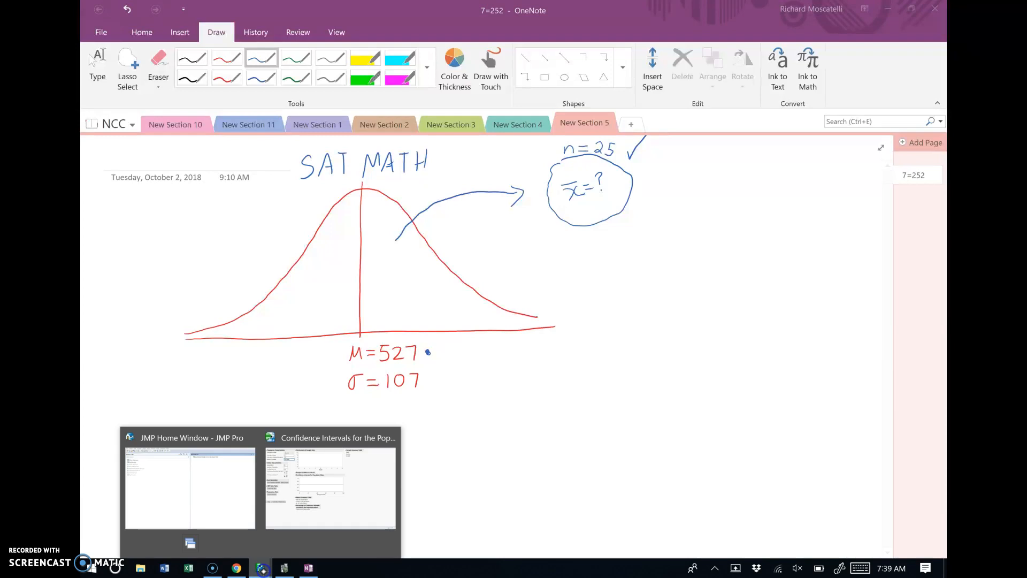
{"action": "left_click", "coordinate": [344, 499]}
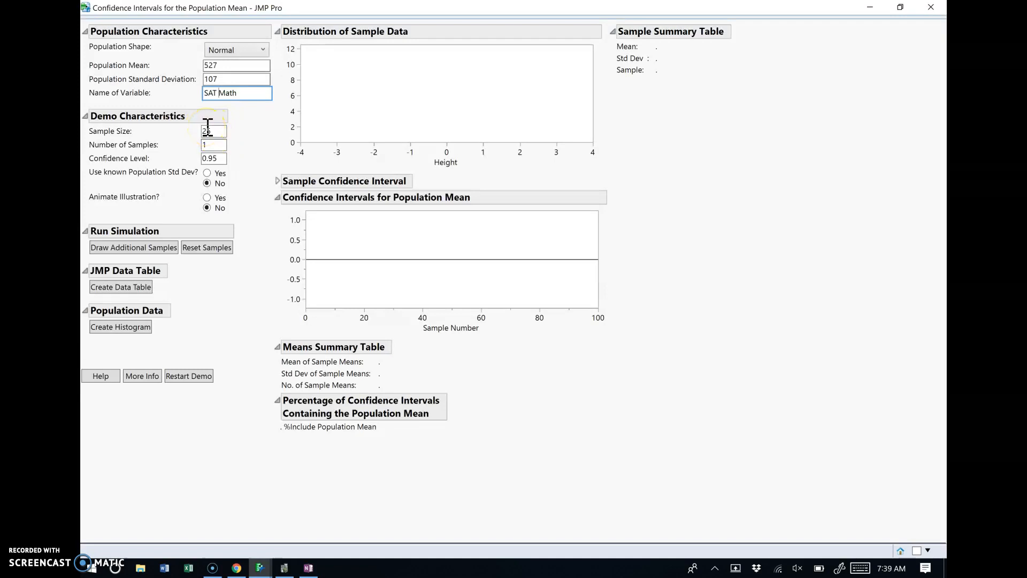
{"action": "left_click", "coordinate": [209, 144]}
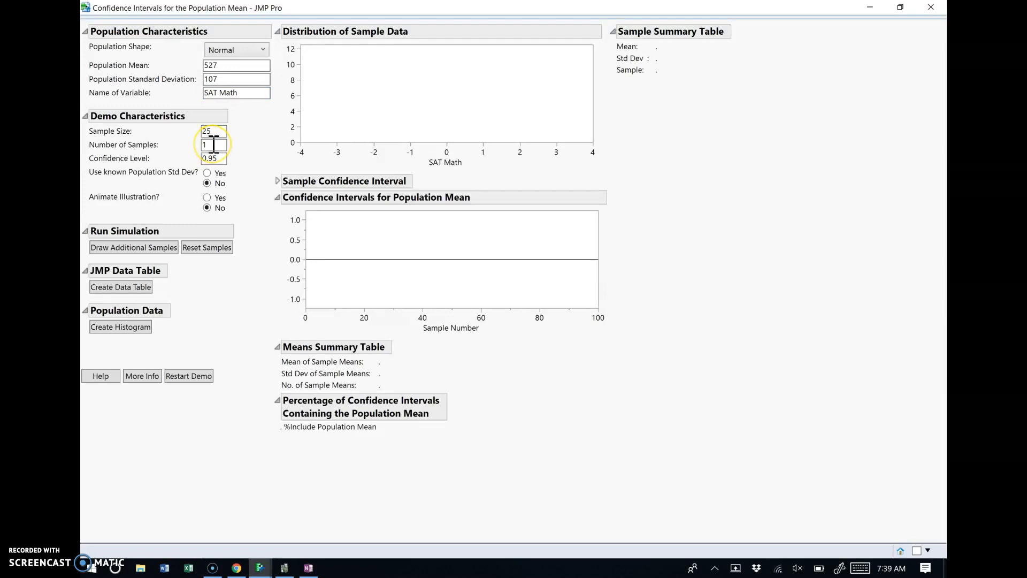
{"action": "left_click", "coordinate": [218, 158]}
{"action": "left_click", "coordinate": [185, 170]}
{"action": "left_click", "coordinate": [207, 174]}
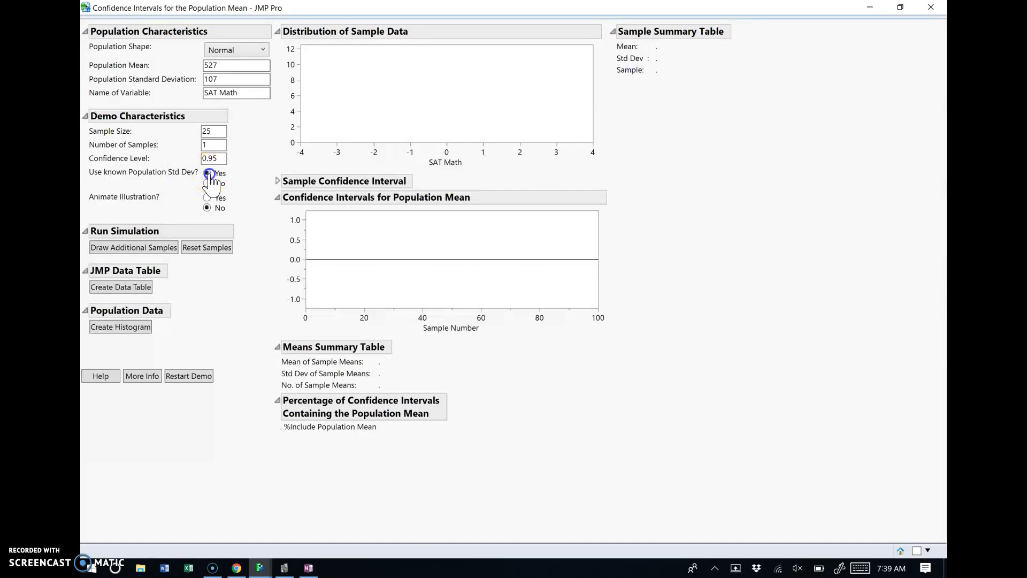
{"action": "left_click", "coordinate": [209, 197]}
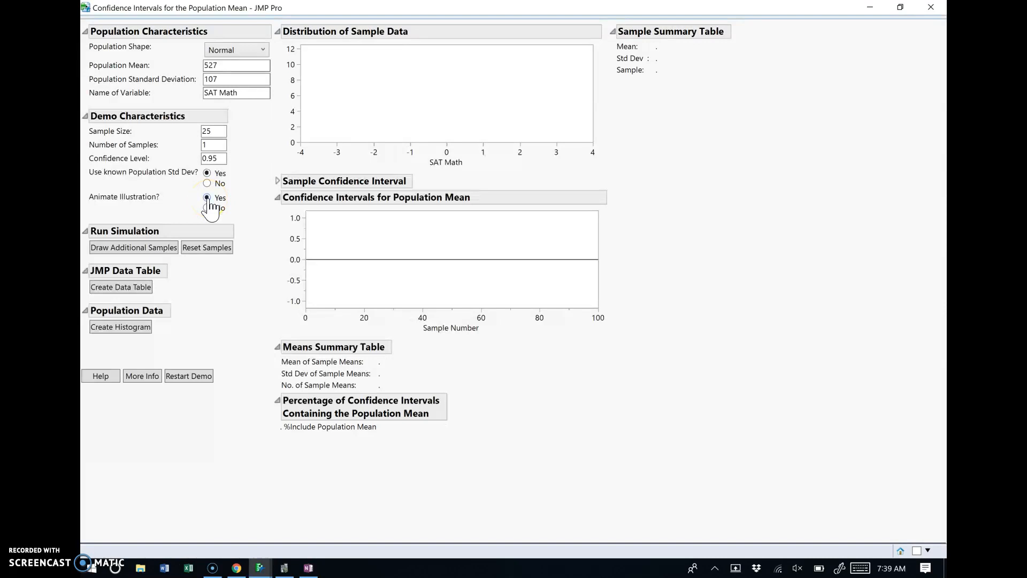
{"action": "left_click", "coordinate": [231, 64]}
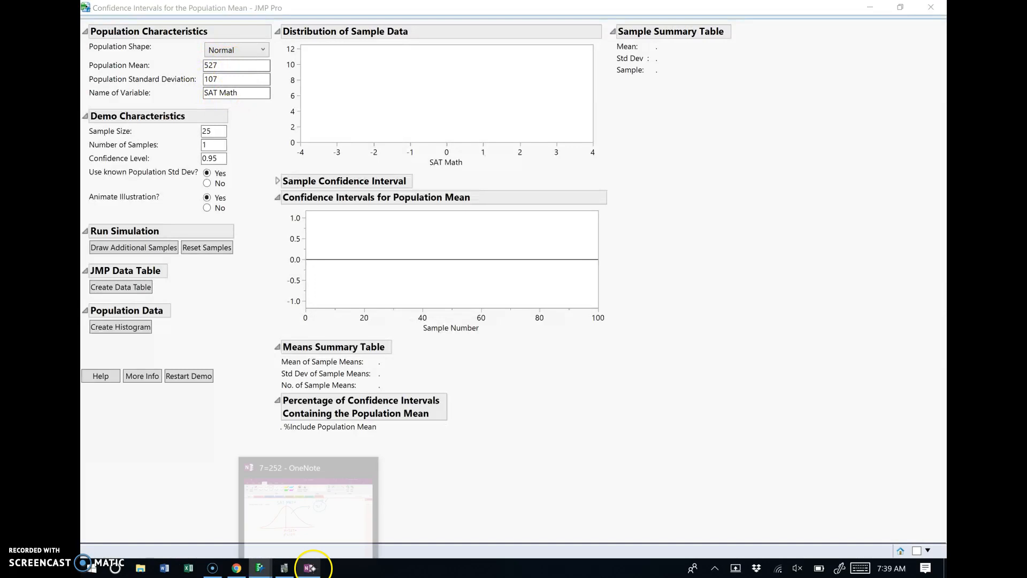
Review the bell curve sketch in OneNote and return to the JMP confidence interval simulation
{"action": "left_click", "coordinate": [309, 568]}
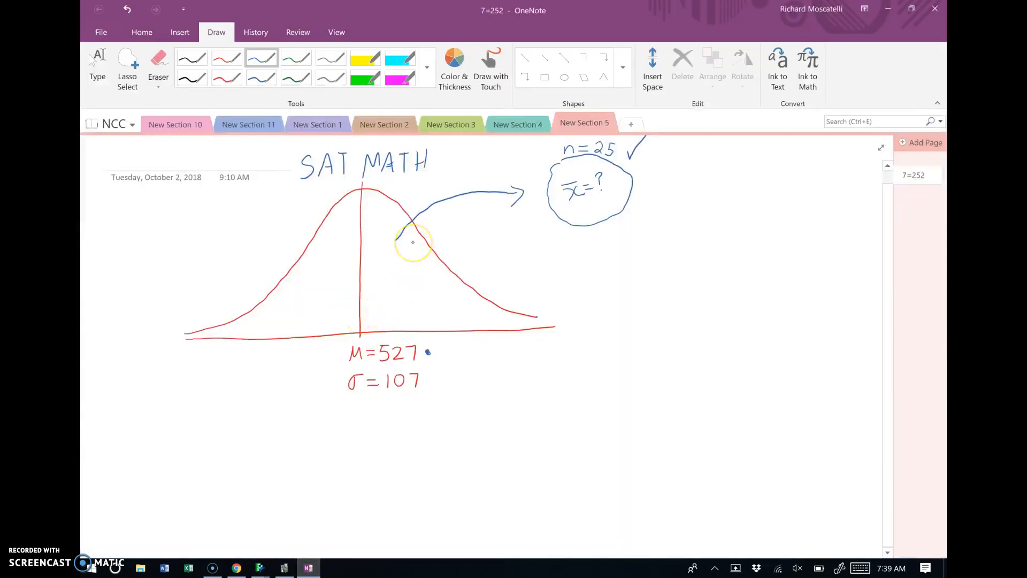
{"action": "left_click", "coordinate": [261, 568]}
{"action": "left_click", "coordinate": [344, 493]}
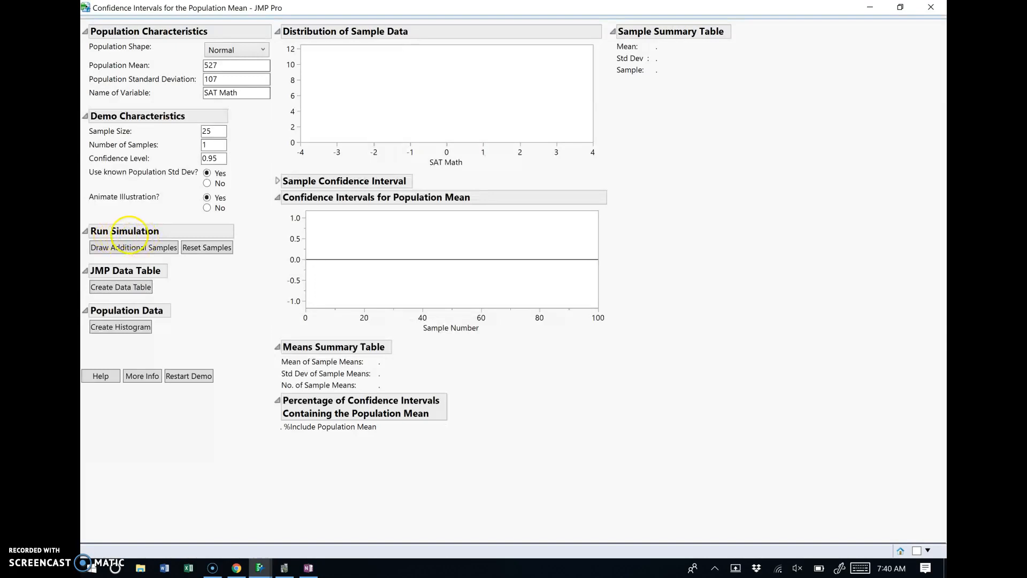
Draw one sample of 25 SAT Math scores and expand the Sample Confidence Interval details
{"action": "left_click", "coordinate": [140, 249]}
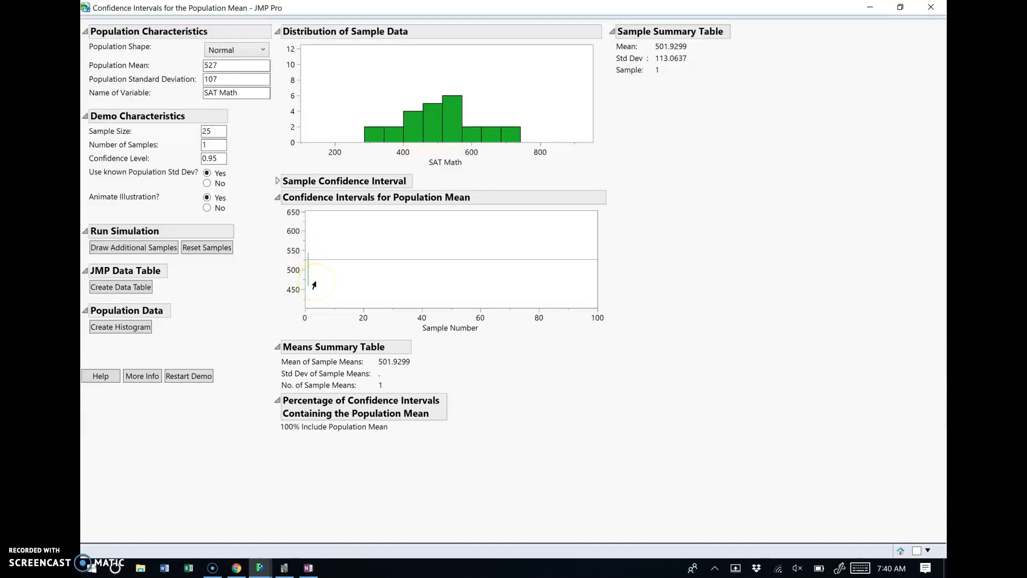
{"action": "left_click", "coordinate": [278, 182]}
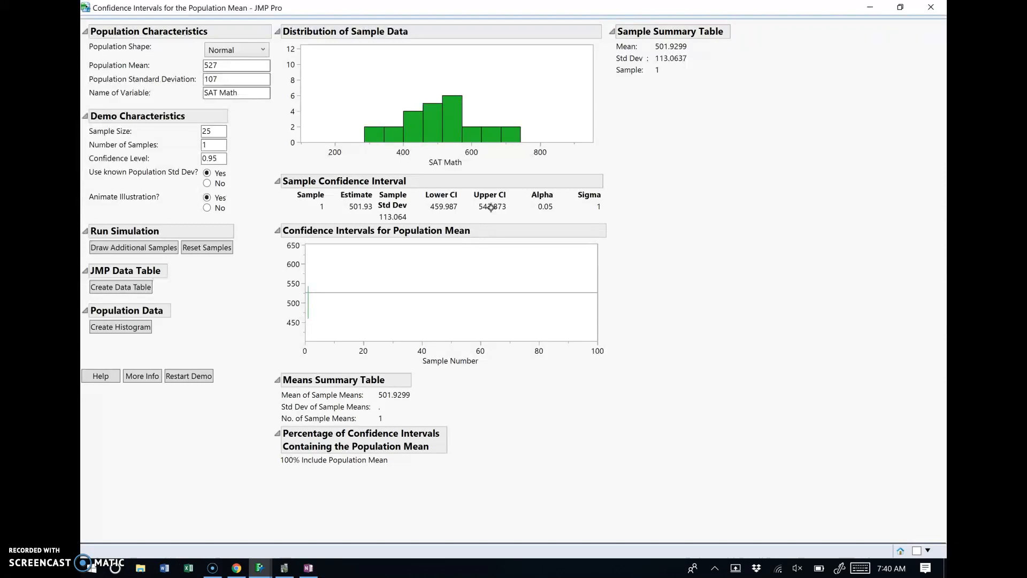
Clear the drawn samples, set the number of samples to 100, and turn off the animated illustration
{"action": "left_click", "coordinate": [216, 252]}
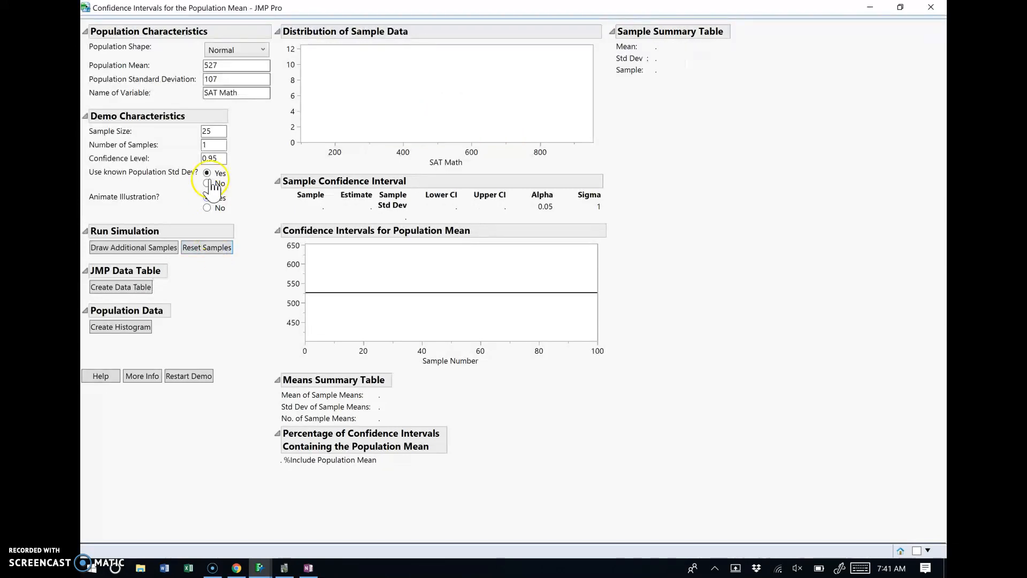
{"action": "double_click", "coordinate": [211, 145]}
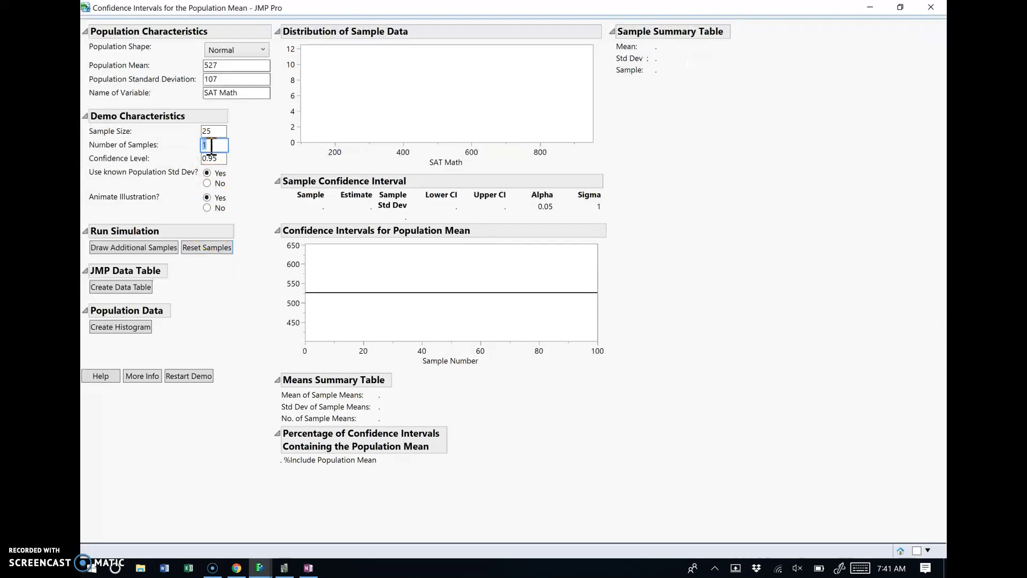
{"action": "left_click", "coordinate": [860, 567]}
{"action": "type", "text": "1"}
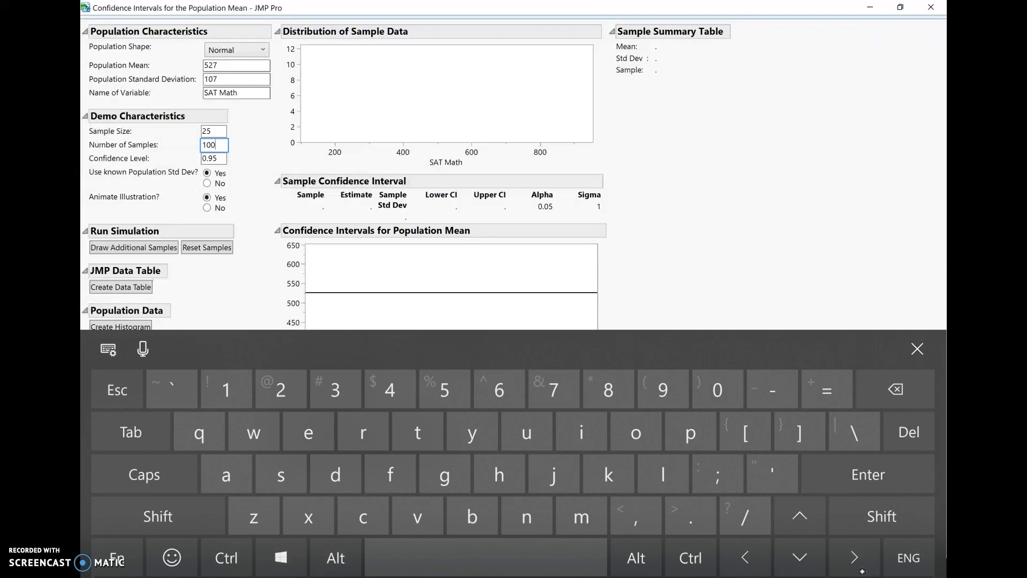
{"action": "left_click", "coordinate": [917, 348]}
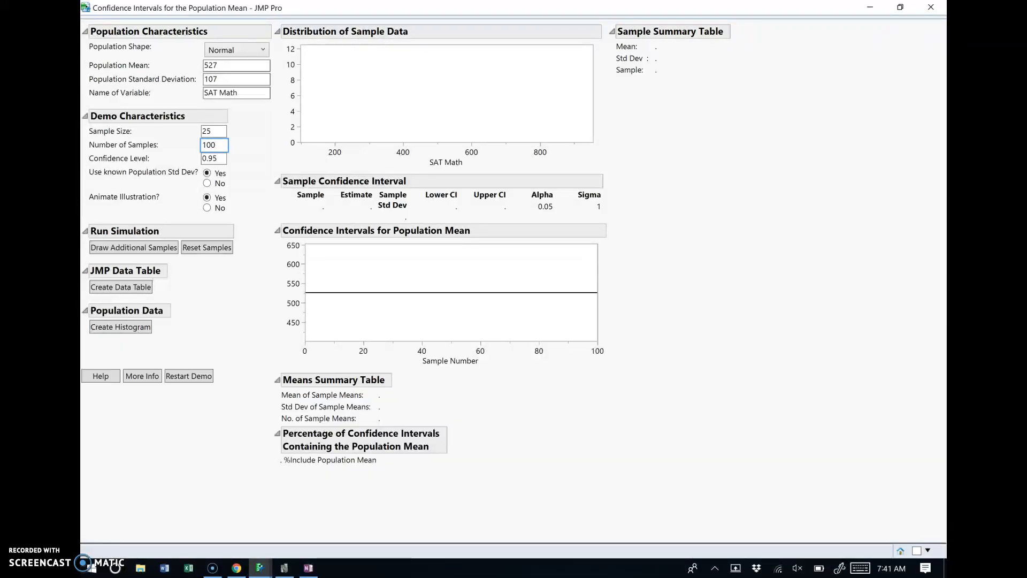
{"action": "left_click", "coordinate": [209, 198]}
{"action": "left_click", "coordinate": [207, 208]}
Switch to OneNote and sketch a second sample from the bell curve as an oval containing x̄ = ?, labeled n₂=25
{"action": "left_click", "coordinate": [308, 568]}
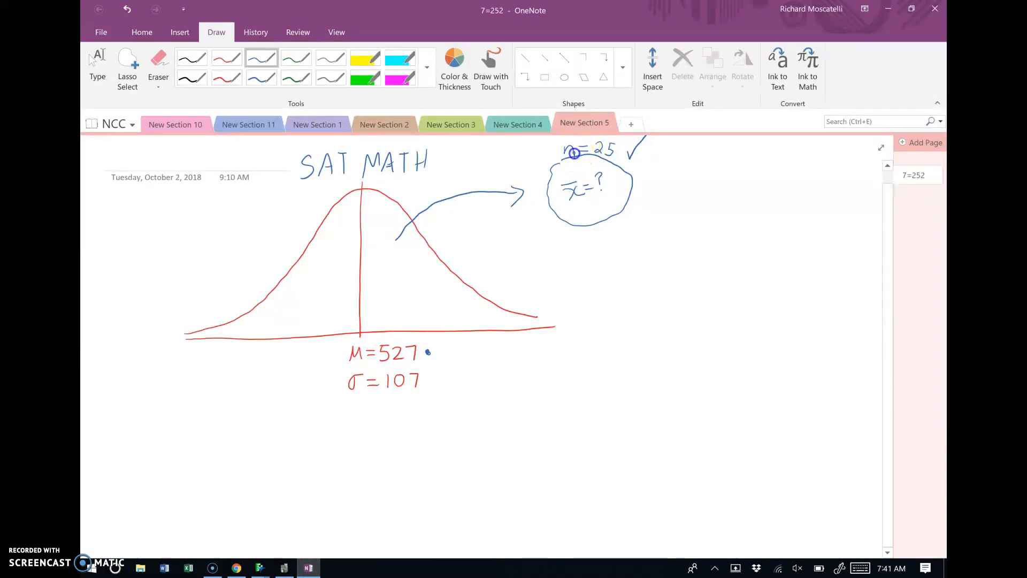
{"action": "mouse_move", "coordinate": [436, 279]}
{"action": "left_mouse_down"}
{"action": "mouse_move", "coordinate": [620, 257]}
{"action": "mouse_move", "coordinate": [688, 326]}
{"action": "mouse_move", "coordinate": [766, 275]}
{"action": "mouse_move", "coordinate": [645, 241]}
{"action": "mouse_move", "coordinate": [688, 233]}
{"action": "mouse_move", "coordinate": [696, 215]}
{"action": "left_mouse_up"}
{"action": "left_click_drag", "start_coordinate": [690, 225], "coordinate": [712, 229]}
{"action": "left_click_drag", "start_coordinate": [716, 212], "coordinate": [723, 211]}
{"action": "mouse_move", "coordinate": [657, 273]}
{"action": "left_mouse_down"}
{"action": "mouse_move", "coordinate": [672, 291]}
{"action": "mouse_move", "coordinate": [654, 291]}
{"action": "mouse_move", "coordinate": [672, 270]}
{"action": "mouse_move", "coordinate": [689, 277]}
{"action": "left_mouse_up"}
{"action": "left_click_drag", "start_coordinate": [680, 286], "coordinate": [705, 282]}
{"action": "left_click", "coordinate": [707, 289]}
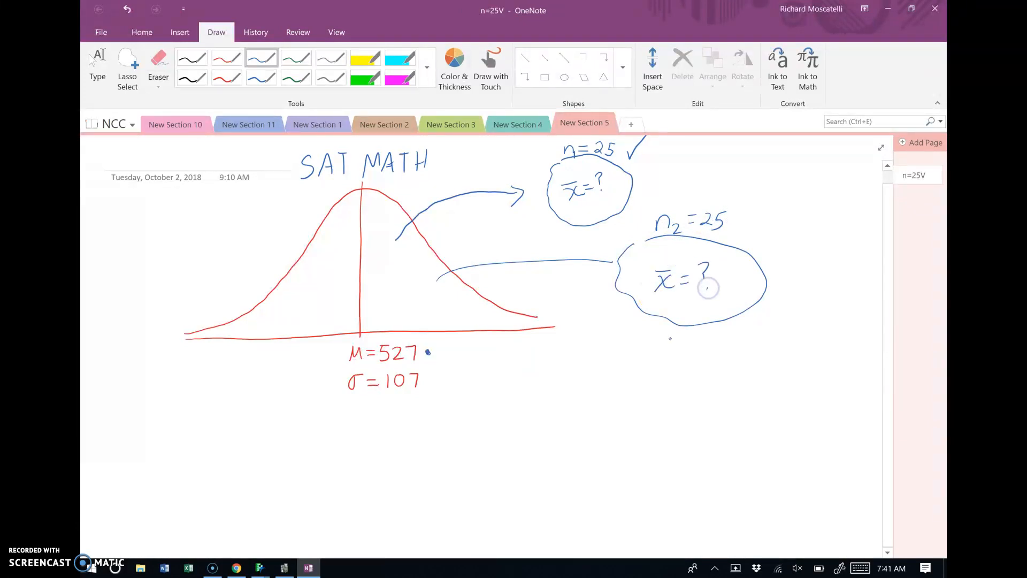
Sketch a circled x̄ = ? sample labeled n₁₀₀=25, linked to the curve, with vertical dots between it and the second sample
{"action": "left_click", "coordinate": [673, 353]}
{"action": "mouse_move", "coordinate": [490, 324]}
{"action": "left_mouse_down"}
{"action": "mouse_move", "coordinate": [596, 416]}
{"action": "mouse_move", "coordinate": [631, 408]}
{"action": "mouse_move", "coordinate": [627, 459]}
{"action": "mouse_move", "coordinate": [699, 401]}
{"action": "mouse_move", "coordinate": [644, 395]}
{"action": "mouse_move", "coordinate": [691, 386]}
{"action": "left_mouse_up"}
{"action": "mouse_move", "coordinate": [682, 393]}
{"action": "left_mouse_down"}
{"action": "mouse_move", "coordinate": [706, 396]}
{"action": "mouse_move", "coordinate": [717, 376]}
{"action": "left_mouse_up"}
{"action": "mouse_move", "coordinate": [655, 424]}
{"action": "left_mouse_down"}
{"action": "mouse_move", "coordinate": [647, 440]}
{"action": "mouse_move", "coordinate": [660, 420]}
{"action": "mouse_move", "coordinate": [672, 429]}
{"action": "left_mouse_up"}
{"action": "left_click_drag", "start_coordinate": [663, 436], "coordinate": [673, 434]}
{"action": "mouse_move", "coordinate": [677, 420]}
{"action": "left_mouse_down"}
{"action": "mouse_move", "coordinate": [690, 424]}
{"action": "mouse_move", "coordinate": [685, 433]}
{"action": "left_mouse_up"}
{"action": "left_click", "coordinate": [686, 436]}
{"action": "left_click", "coordinate": [670, 339]}
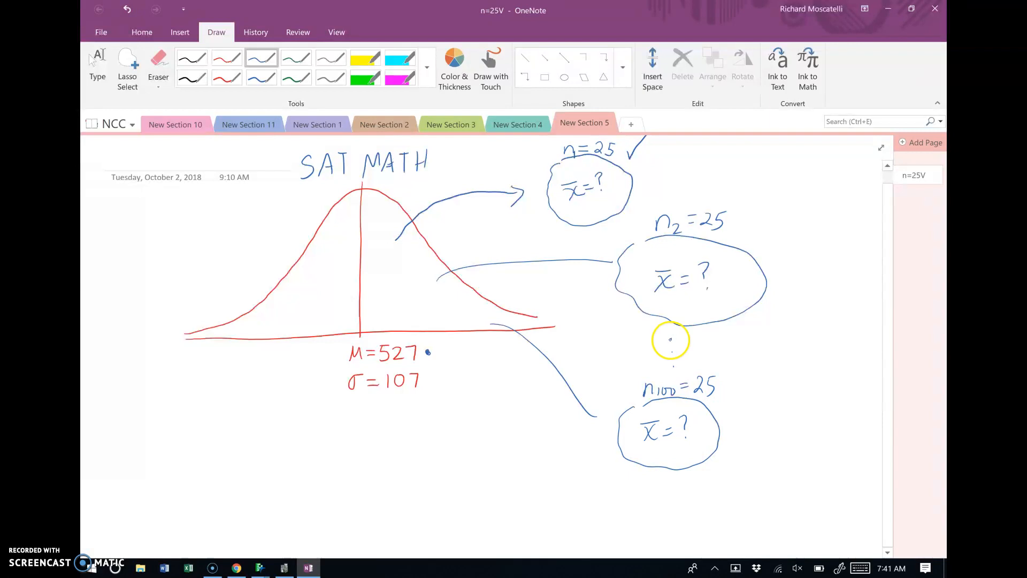
{"action": "left_click", "coordinate": [672, 351]}
Return to the JMP confidence interval simulation and draw the 100 samples of SAT Math scores
{"action": "mouse_move", "coordinate": [260, 567]}
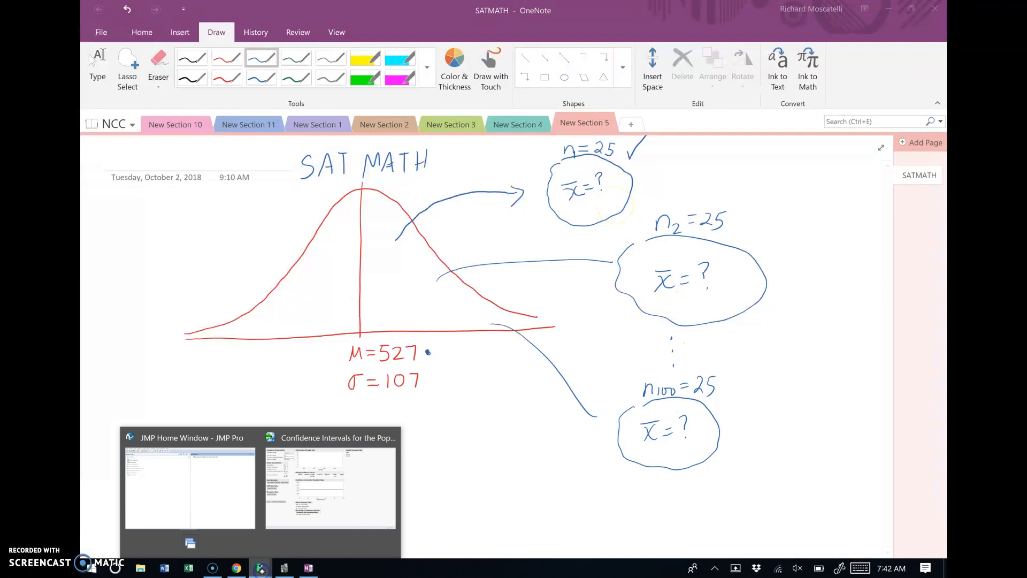
{"action": "left_click", "coordinate": [325, 489]}
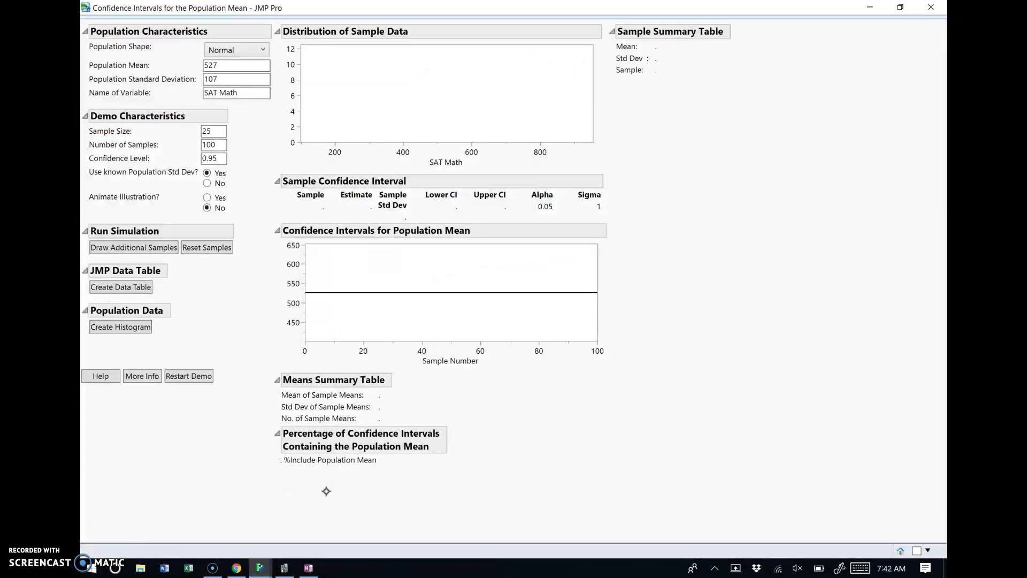
{"action": "left_click", "coordinate": [148, 253]}
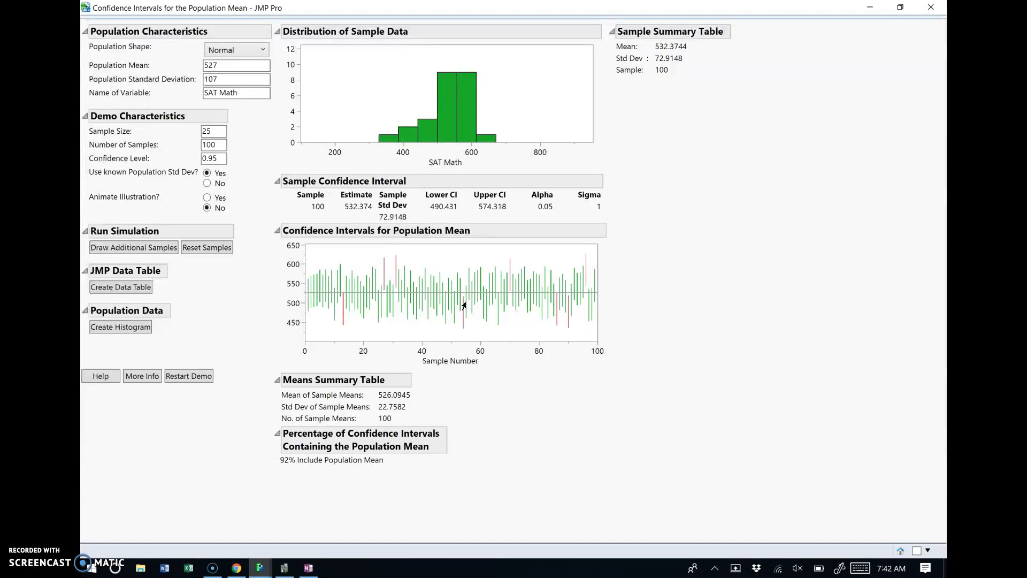
Inspect the confidence interval details of samples 12, 28 and 27 in the interval chart
{"action": "left_click", "coordinate": [340, 277]}
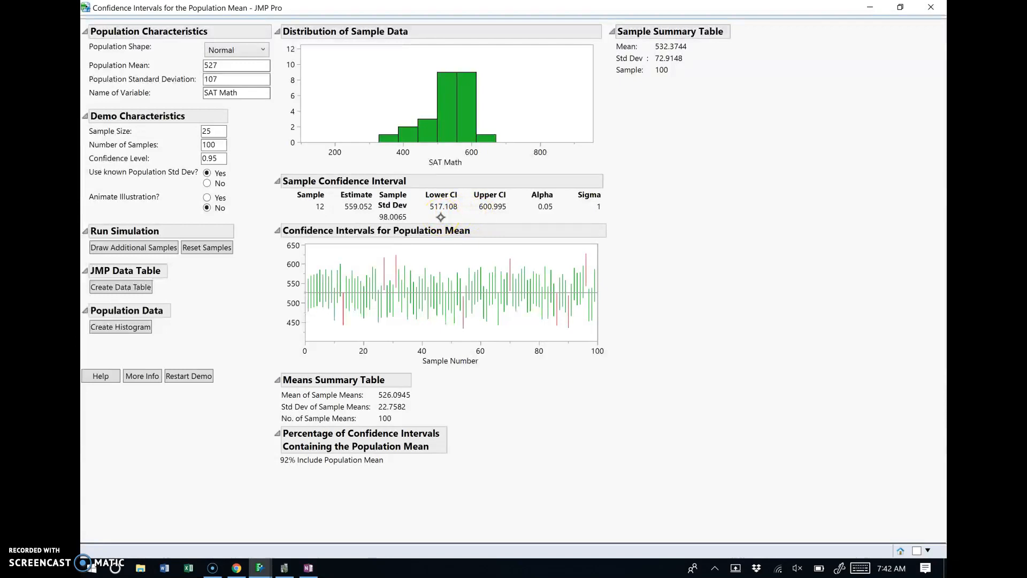
{"action": "left_click", "coordinate": [384, 273]}
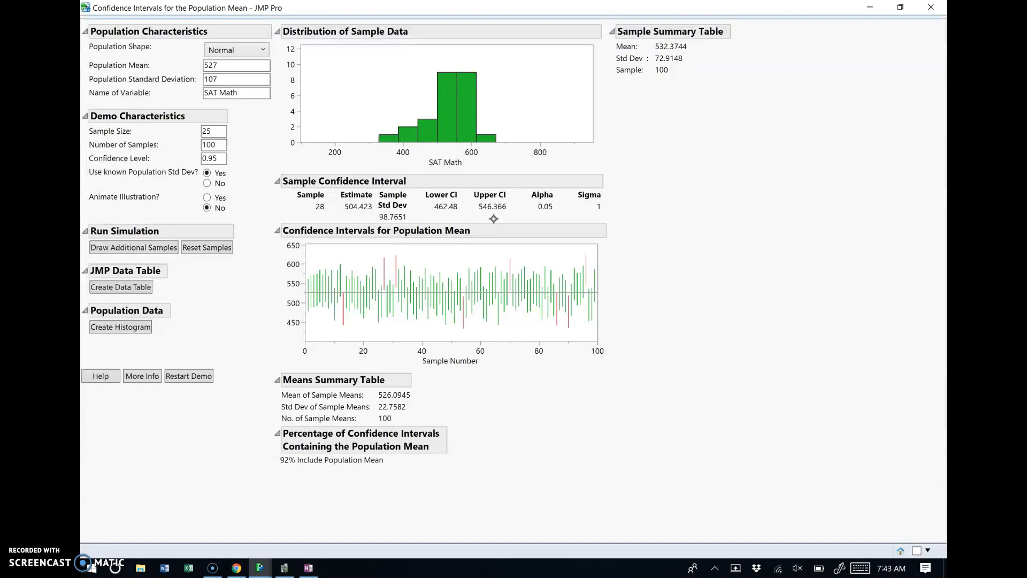
{"action": "left_click", "coordinate": [384, 264]}
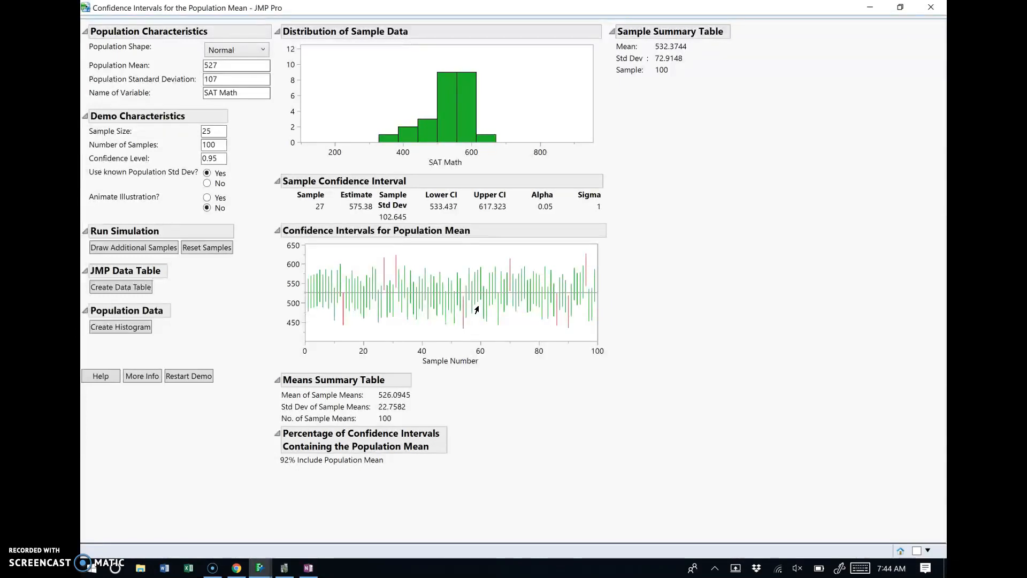
Draw additional batches of 100 samples until the simulation reaches 1000 samples
{"action": "left_click", "coordinate": [157, 249]}
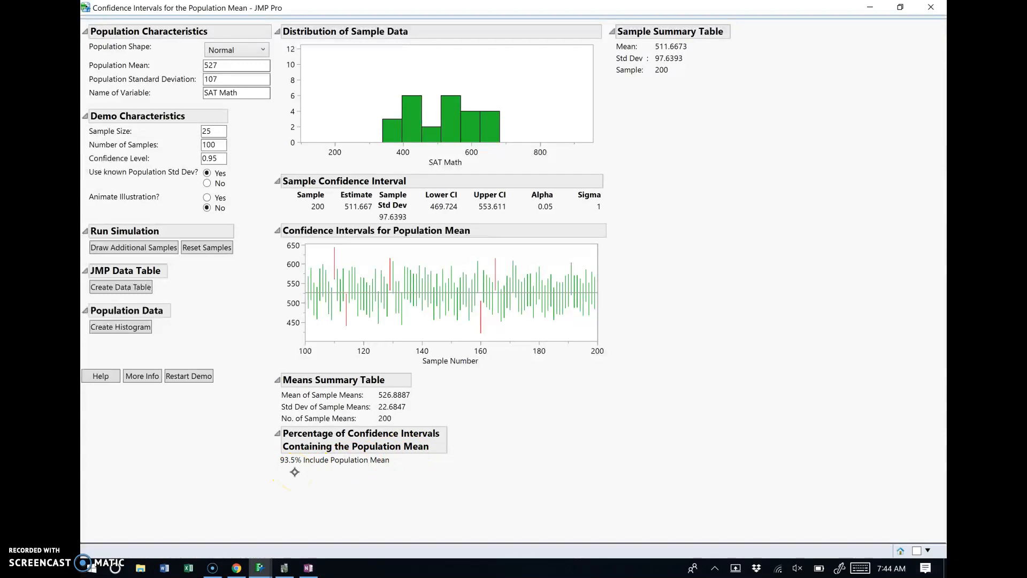
{"action": "left_click", "coordinate": [161, 251]}
{"action": "left_click", "coordinate": [162, 250]}
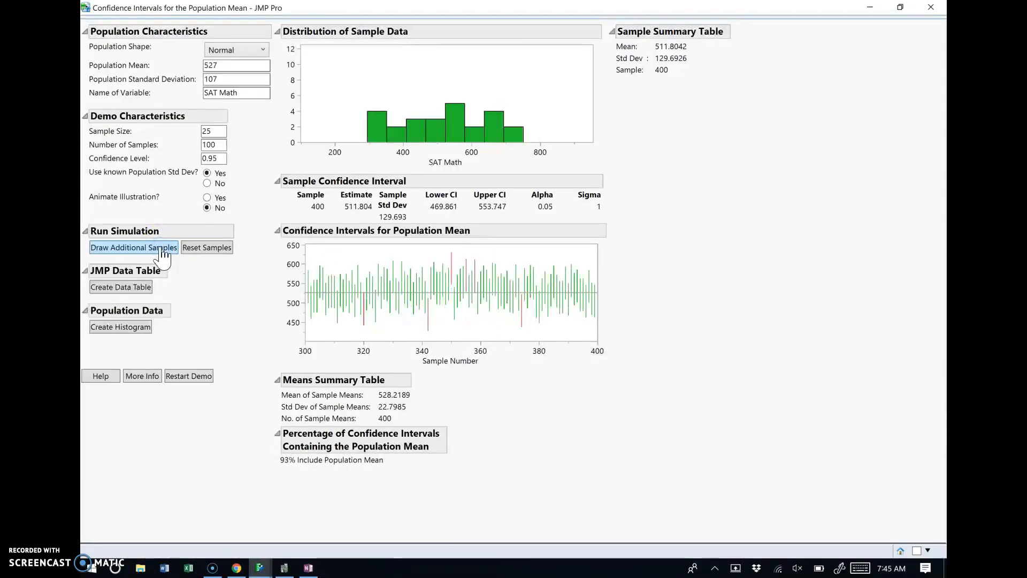
{"action": "left_click", "coordinate": [162, 250]}
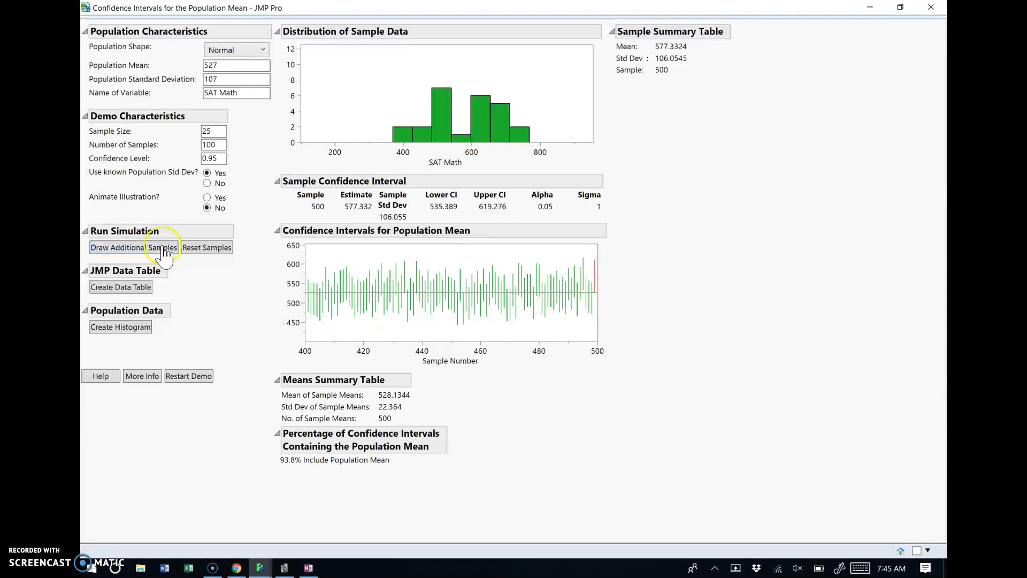
{"action": "left_click", "coordinate": [165, 255]}
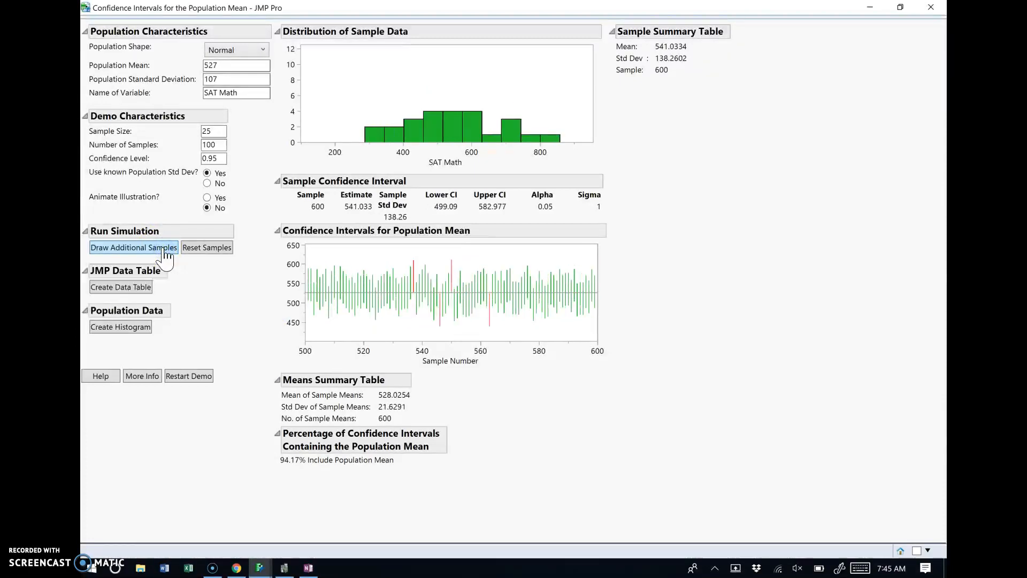
{"action": "left_click", "coordinate": [163, 250]}
{"action": "left_click", "coordinate": [162, 250]}
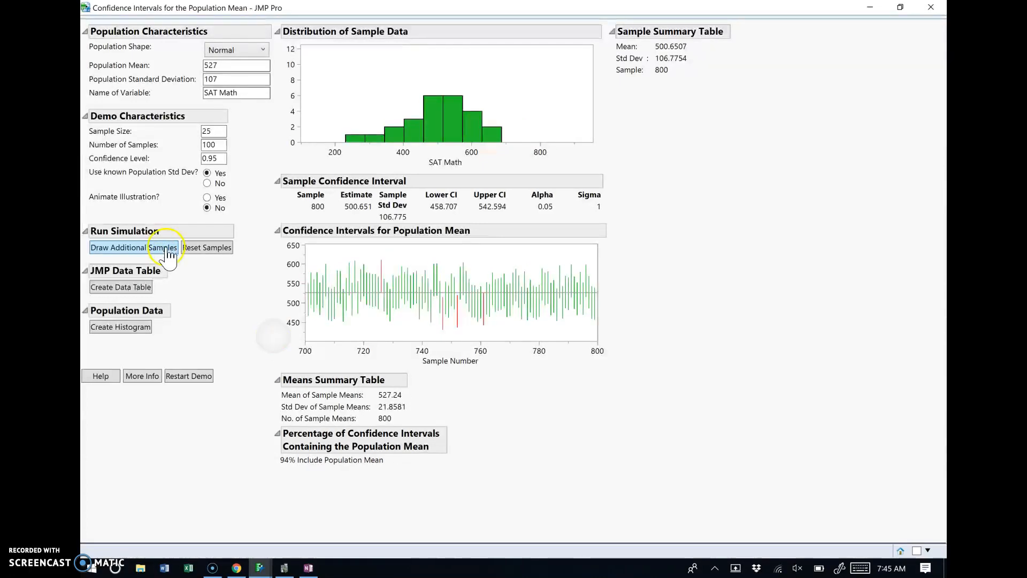
{"action": "left_click", "coordinate": [168, 254]}
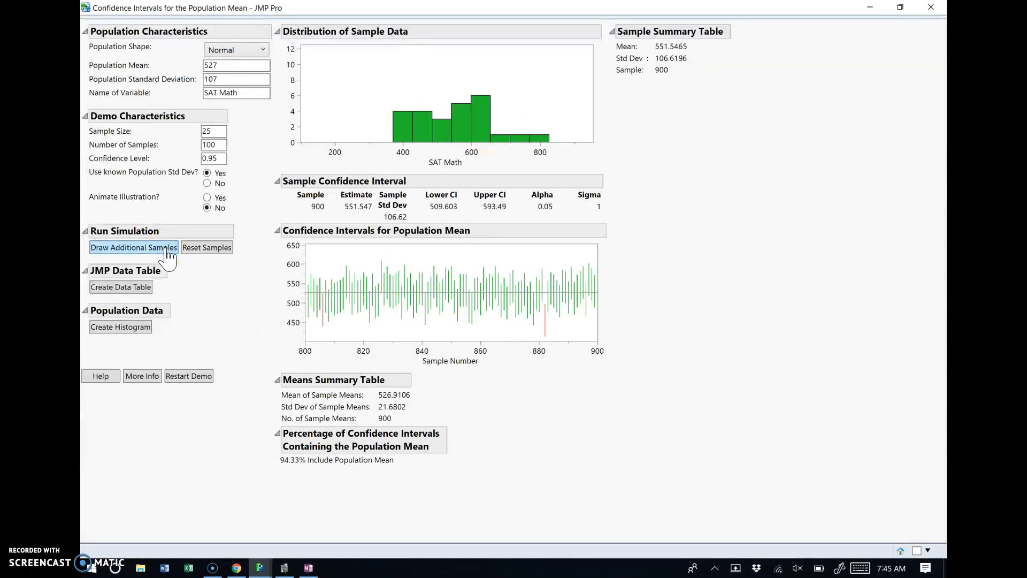
{"action": "left_click", "coordinate": [162, 253]}
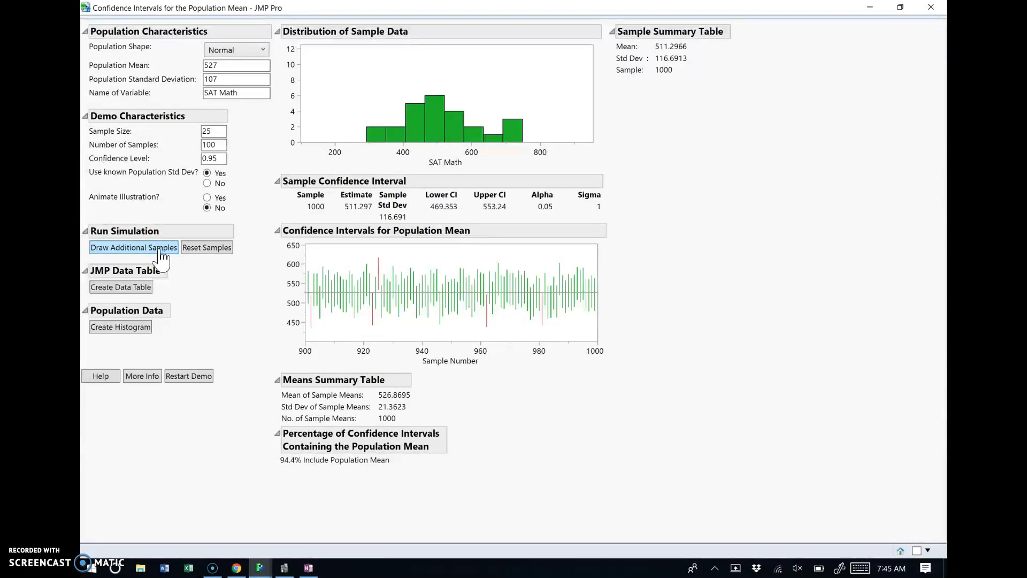
Sketch a circled x̄ = ? sample labeled n₁₀₀₀ below the bell curve in OneNote, and return to the JMP simulation
{"action": "left_click", "coordinate": [309, 568]}
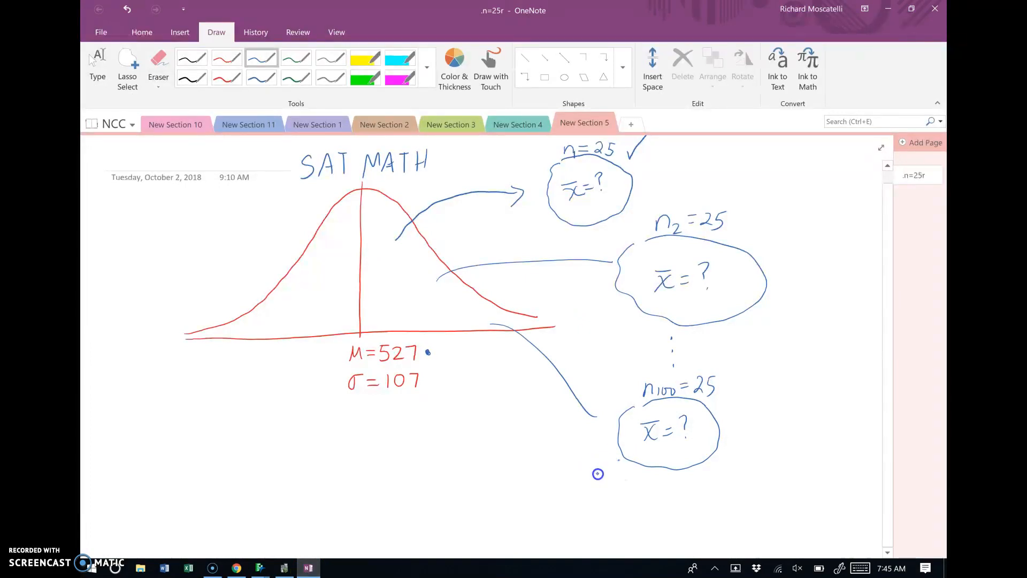
{"action": "mouse_move", "coordinate": [429, 321]}
{"action": "left_mouse_down"}
{"action": "mouse_move", "coordinate": [452, 454]}
{"action": "mouse_move", "coordinate": [441, 527]}
{"action": "mouse_move", "coordinate": [442, 465]}
{"action": "mouse_move", "coordinate": [427, 509]}
{"action": "mouse_move", "coordinate": [415, 508]}
{"action": "mouse_move", "coordinate": [426, 482]}
{"action": "mouse_move", "coordinate": [440, 493]}
{"action": "left_mouse_up"}
{"action": "left_click_drag", "start_coordinate": [432, 502], "coordinate": [449, 497]}
{"action": "left_click", "coordinate": [452, 505]}
{"action": "left_click_drag", "start_coordinate": [387, 475], "coordinate": [436, 460]}
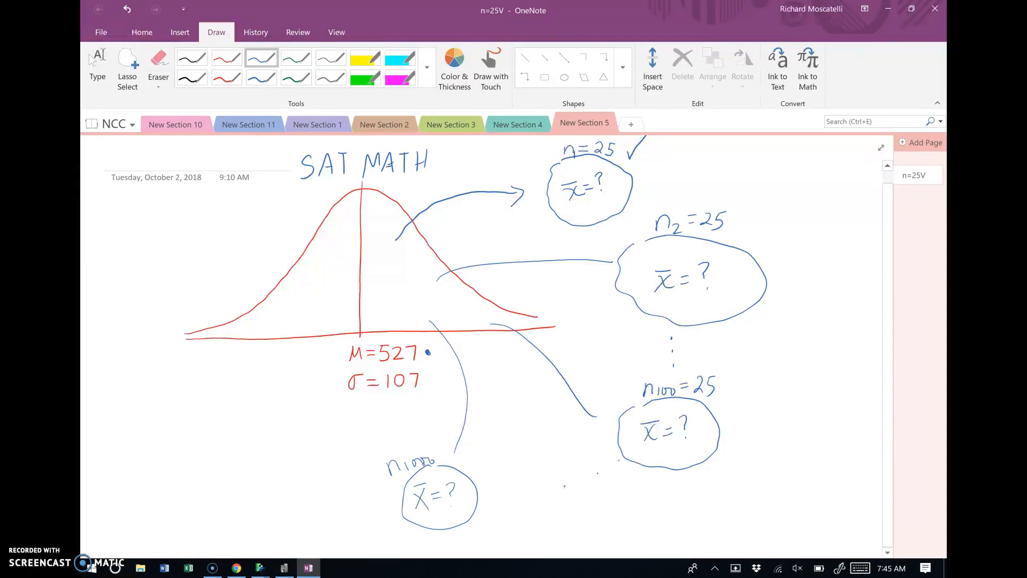
{"action": "left_click", "coordinate": [260, 567]}
{"action": "left_click", "coordinate": [330, 489]}
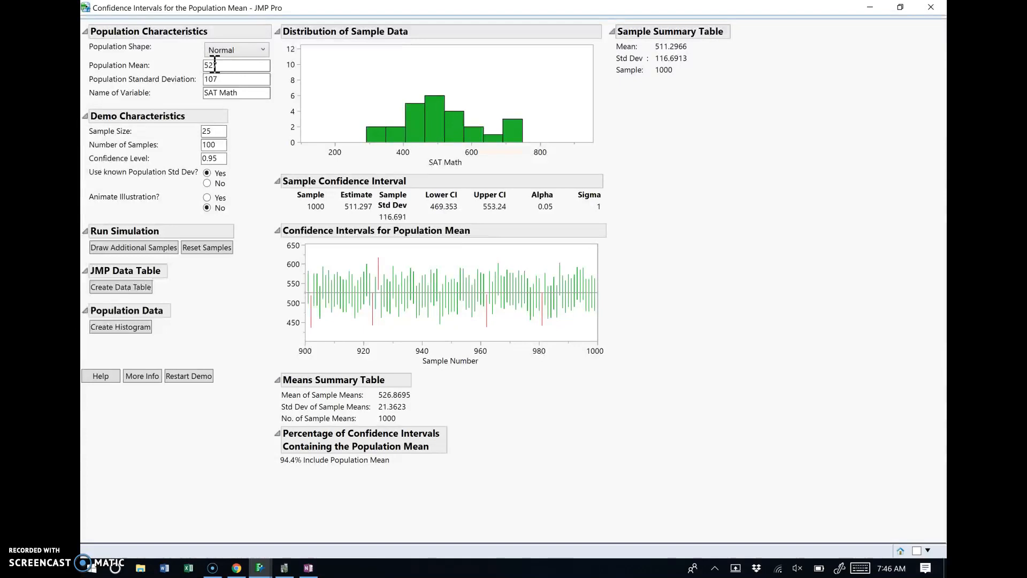
Circle μ=527 under the bell curve in OneNote and go back to the JMP simulation
{"action": "left_click", "coordinate": [309, 568]}
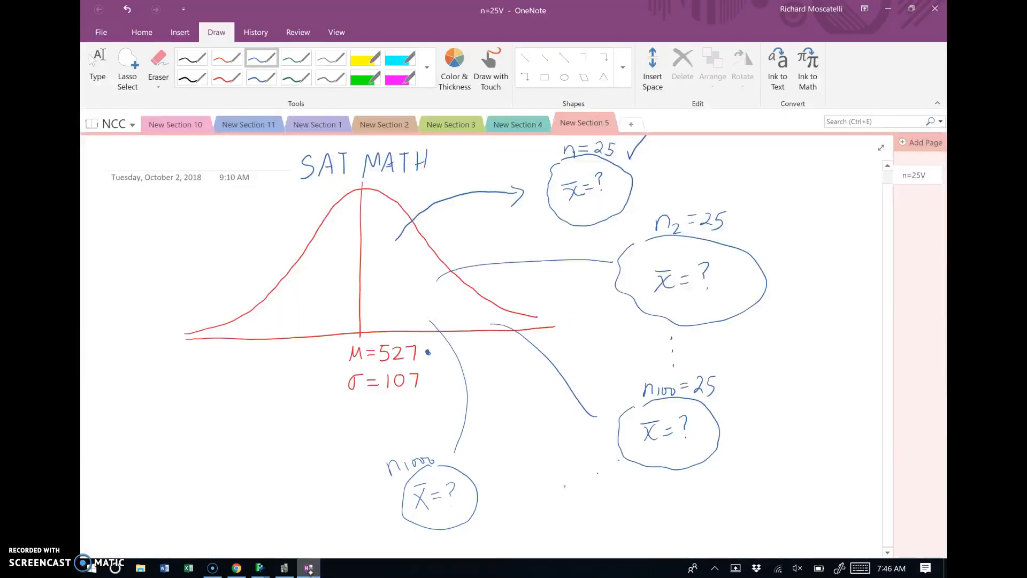
{"action": "mouse_move", "coordinate": [364, 337]}
{"action": "left_mouse_down"}
{"action": "mouse_move", "coordinate": [375, 367]}
{"action": "mouse_move", "coordinate": [423, 346]}
{"action": "mouse_move", "coordinate": [408, 340]}
{"action": "left_mouse_up"}
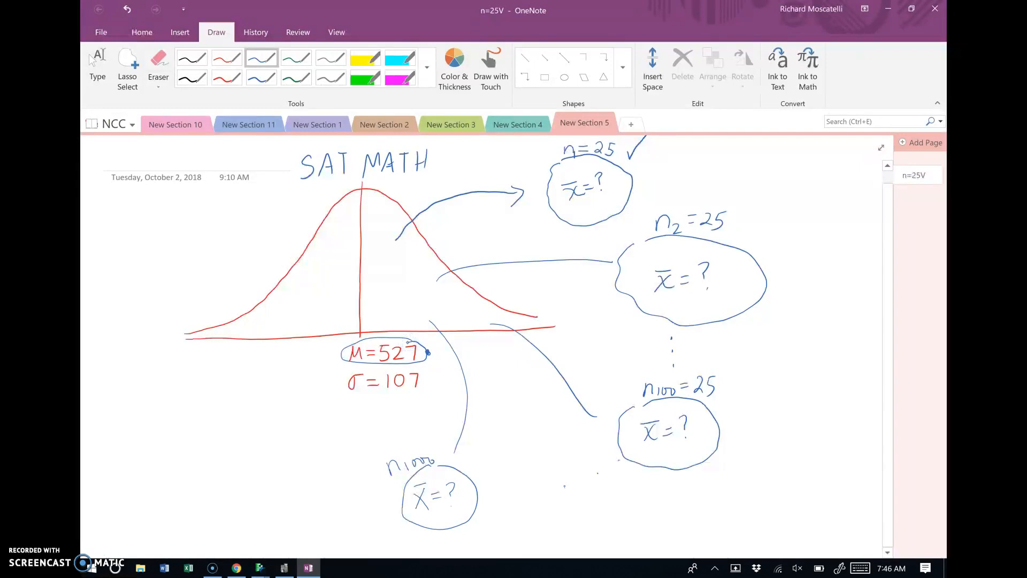
{"action": "mouse_move", "coordinate": [260, 568]}
{"action": "left_click", "coordinate": [356, 492]}
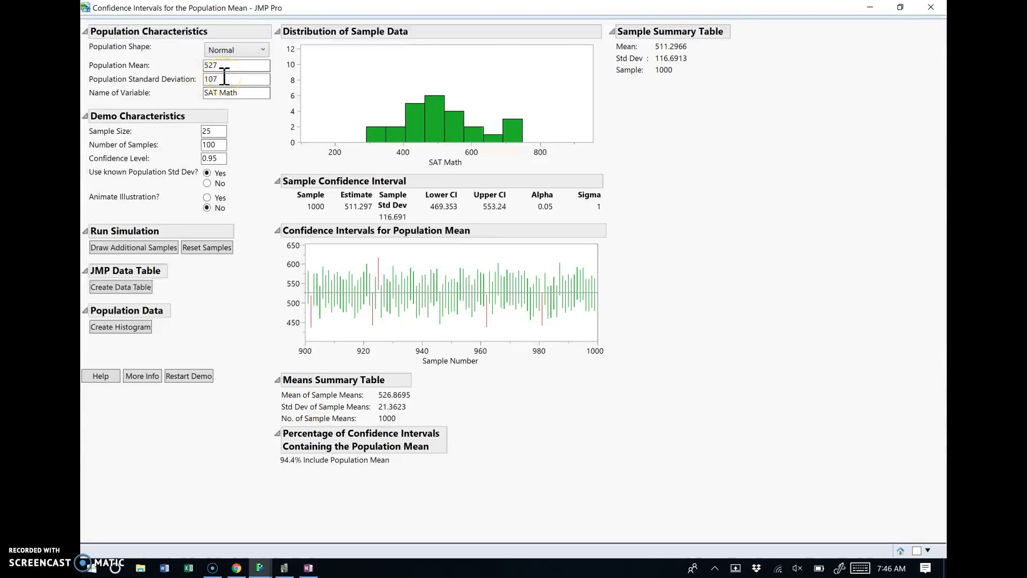
Switch to OneNote and handwrite the underlined heading "Stand error of the mean" below the sketches
{"action": "left_click", "coordinate": [308, 568]}
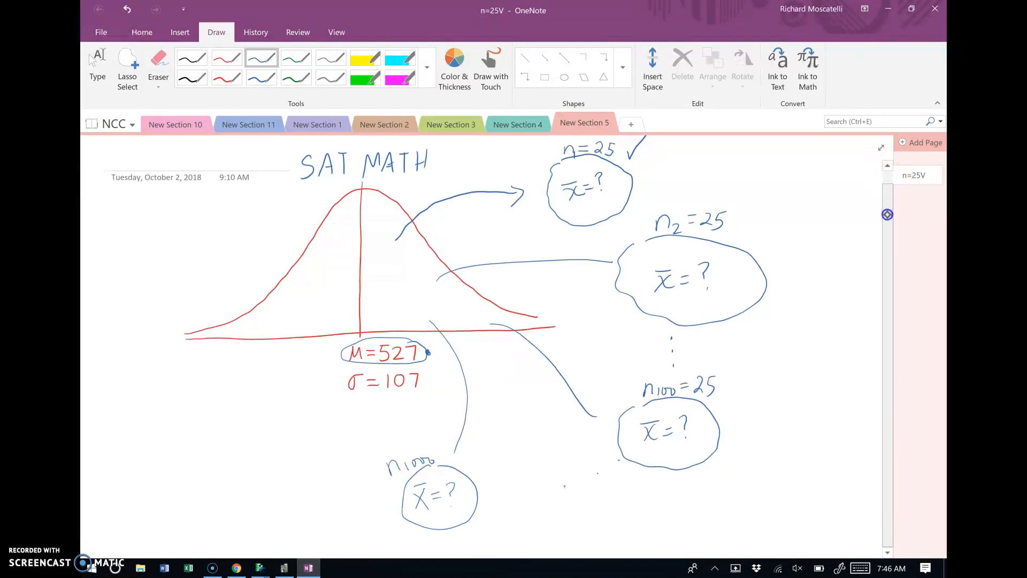
{"action": "scroll", "coordinate": [537, 213], "scroll_direction": "down", "scroll_amount": 5}
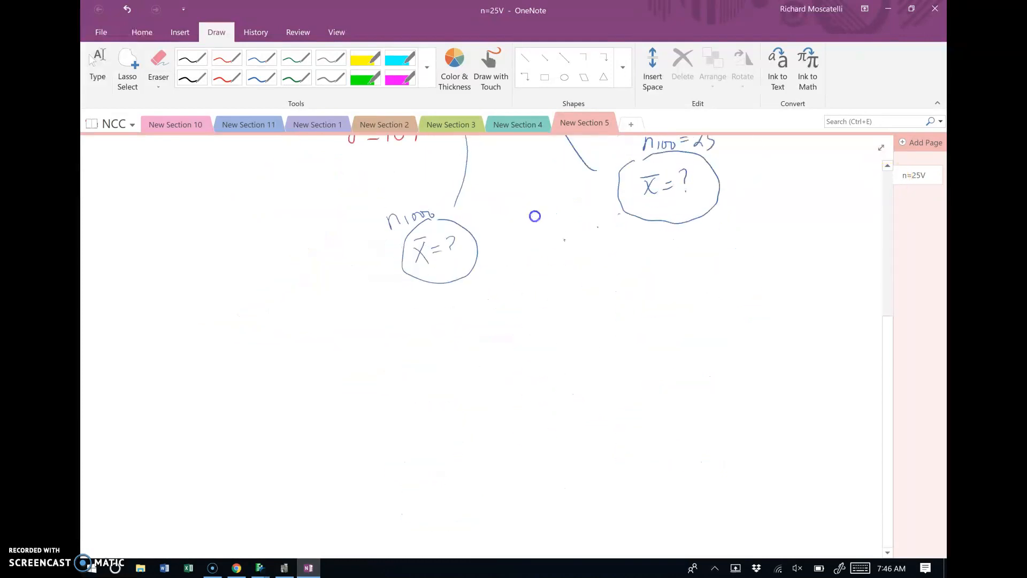
{"action": "scroll", "coordinate": [534, 216], "scroll_direction": "up", "scroll_amount": 1}
{"action": "left_click_drag", "start_coordinate": [207, 394], "coordinate": [218, 390]}
{"action": "mouse_move", "coordinate": [175, 354]}
{"action": "left_mouse_down"}
{"action": "mouse_move", "coordinate": [168, 371]}
{"action": "mouse_move", "coordinate": [187, 356]}
{"action": "mouse_move", "coordinate": [204, 364]}
{"action": "mouse_move", "coordinate": [226, 354]}
{"action": "mouse_move", "coordinate": [298, 354]}
{"action": "mouse_move", "coordinate": [320, 367]}
{"action": "mouse_move", "coordinate": [404, 361]}
{"action": "left_mouse_up"}
{"action": "left_click_drag", "start_coordinate": [165, 377], "coordinate": [408, 374]}
Handwrite "SE mean ..." and the formula σx̄ = σ/√n = 107 over an empty square root beneath the heading
{"action": "mouse_move", "coordinate": [217, 391]}
{"action": "left_mouse_down"}
{"action": "mouse_move", "coordinate": [161, 450]}
{"action": "mouse_move", "coordinate": [180, 450]}
{"action": "mouse_move", "coordinate": [191, 426]}
{"action": "mouse_move", "coordinate": [191, 449]}
{"action": "left_mouse_up"}
{"action": "mouse_move", "coordinate": [205, 431]}
{"action": "left_mouse_down"}
{"action": "mouse_move", "coordinate": [206, 445]}
{"action": "mouse_move", "coordinate": [245, 436]}
{"action": "mouse_move", "coordinate": [262, 444]}
{"action": "left_mouse_up"}
{"action": "left_click", "coordinate": [277, 443]}
{"action": "left_click", "coordinate": [286, 444]}
{"action": "left_click", "coordinate": [293, 445]}
{"action": "mouse_move", "coordinate": [327, 427]}
{"action": "left_mouse_down"}
{"action": "mouse_move", "coordinate": [319, 437]}
{"action": "mouse_move", "coordinate": [338, 424]}
{"action": "mouse_move", "coordinate": [343, 448]}
{"action": "left_mouse_up"}
{"action": "mouse_move", "coordinate": [342, 440]}
{"action": "left_mouse_down"}
{"action": "mouse_move", "coordinate": [336, 449]}
{"action": "mouse_move", "coordinate": [384, 413]}
{"action": "mouse_move", "coordinate": [386, 425]}
{"action": "mouse_move", "coordinate": [405, 425]}
{"action": "mouse_move", "coordinate": [390, 435]}
{"action": "mouse_move", "coordinate": [412, 451]}
{"action": "mouse_move", "coordinate": [460, 402]}
{"action": "left_mouse_up"}
{"action": "mouse_move", "coordinate": [469, 402]}
{"action": "left_mouse_down"}
{"action": "mouse_move", "coordinate": [484, 424]}
{"action": "mouse_move", "coordinate": [454, 426]}
{"action": "mouse_move", "coordinate": [483, 428]}
{"action": "left_mouse_up"}
Check the sample size in the JMP simulation and write 25 under the square root in the OneNote formula
{"action": "mouse_move", "coordinate": [259, 570]}
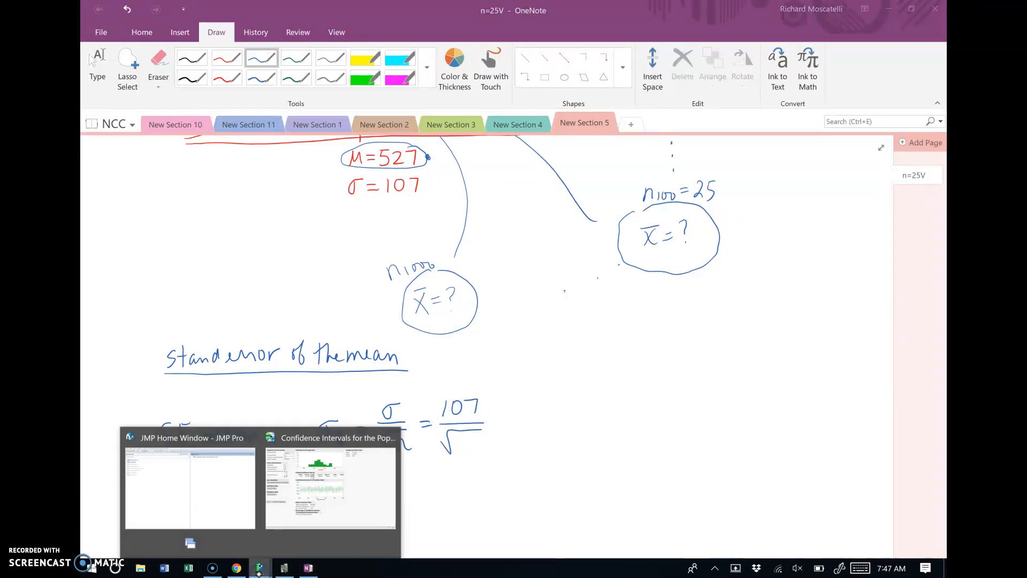
{"action": "left_click", "coordinate": [325, 484]}
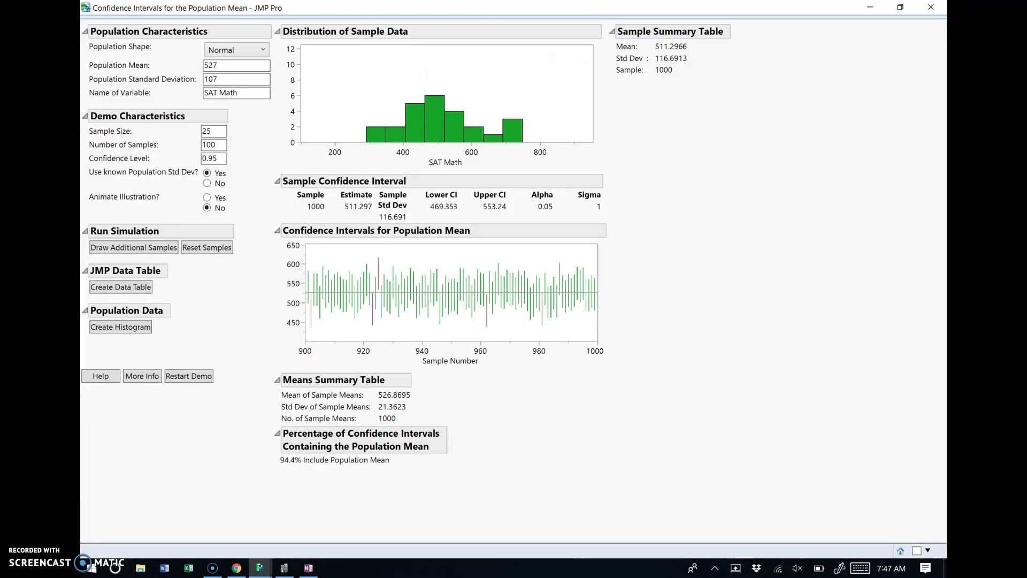
{"action": "left_click", "coordinate": [212, 131]}
{"action": "left_click", "coordinate": [308, 568]}
{"action": "mouse_move", "coordinate": [460, 439]}
{"action": "left_mouse_down"}
{"action": "mouse_move", "coordinate": [471, 452]}
{"action": "mouse_move", "coordinate": [489, 431]}
{"action": "left_mouse_up"}
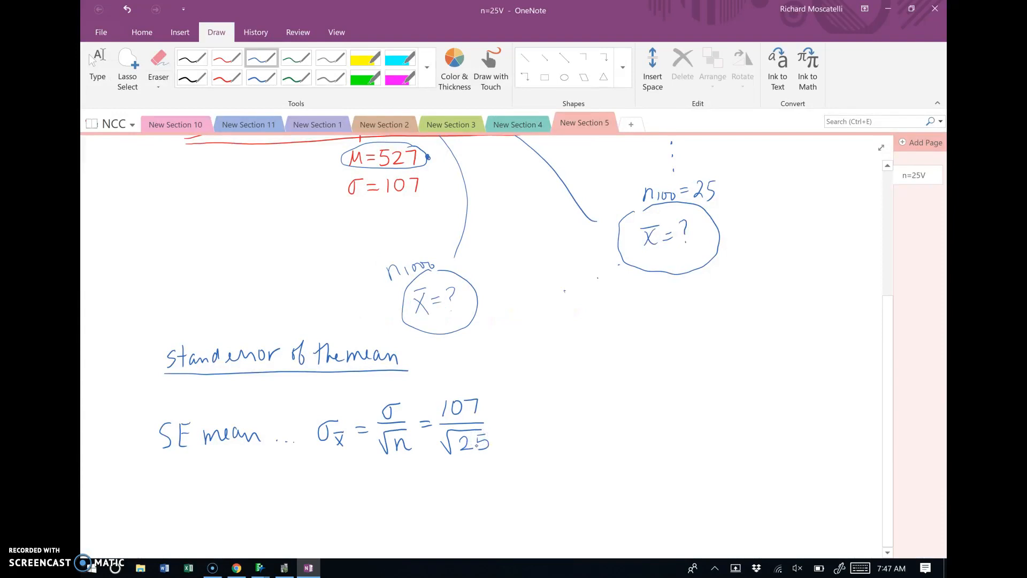
Switch to the TI-SmartView calculator and compute 107/√25
{"action": "left_click", "coordinate": [286, 567]}
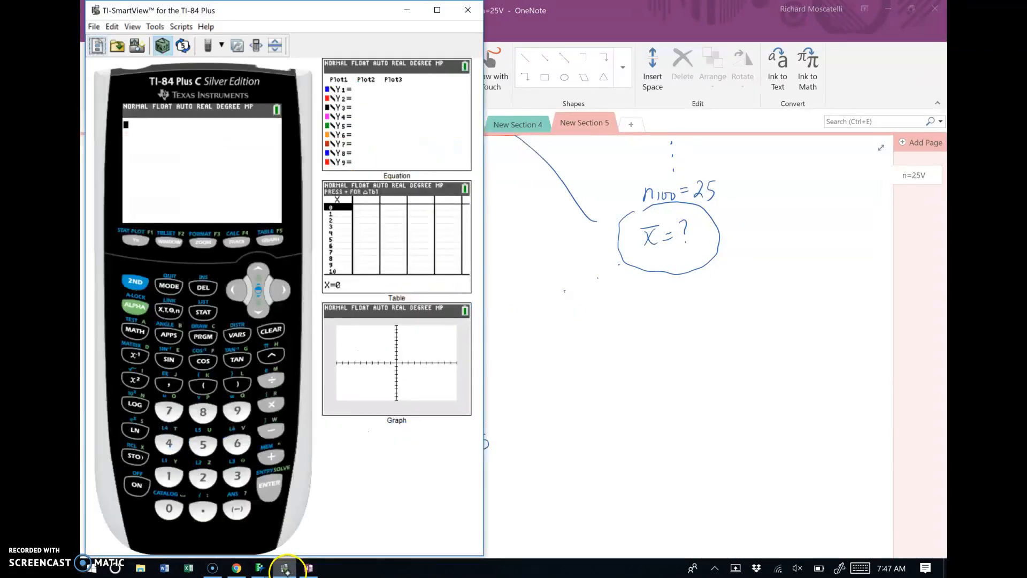
{"action": "left_click", "coordinate": [169, 476]}
{"action": "left_click", "coordinate": [172, 510]}
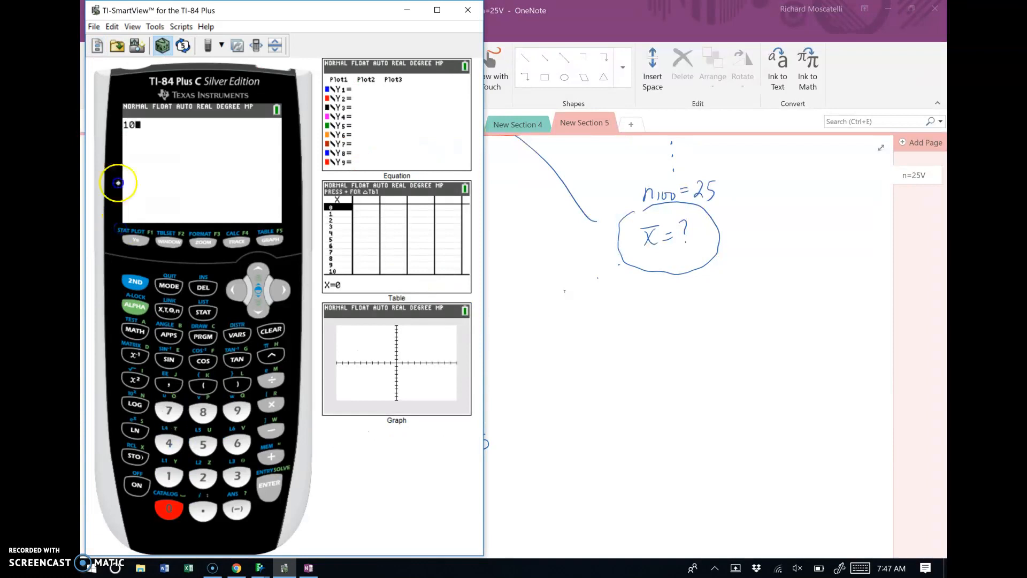
{"action": "left_click", "coordinate": [167, 411]}
{"action": "left_click", "coordinate": [271, 380]}
{"action": "left_click", "coordinate": [136, 281]}
{"action": "left_click", "coordinate": [141, 390]}
{"action": "left_click", "coordinate": [203, 475]}
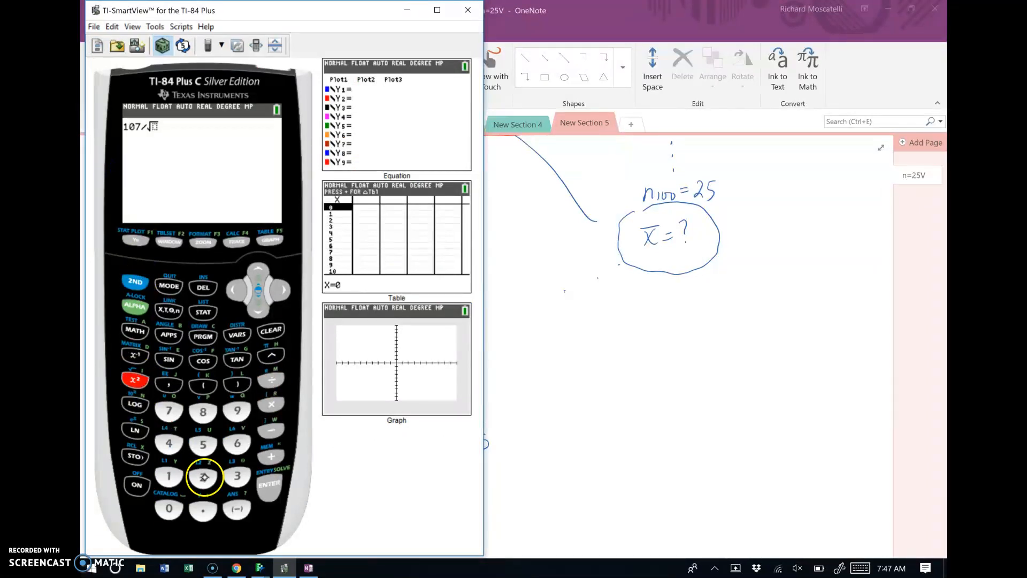
{"action": "left_click", "coordinate": [208, 445]}
{"action": "left_click", "coordinate": [276, 485]}
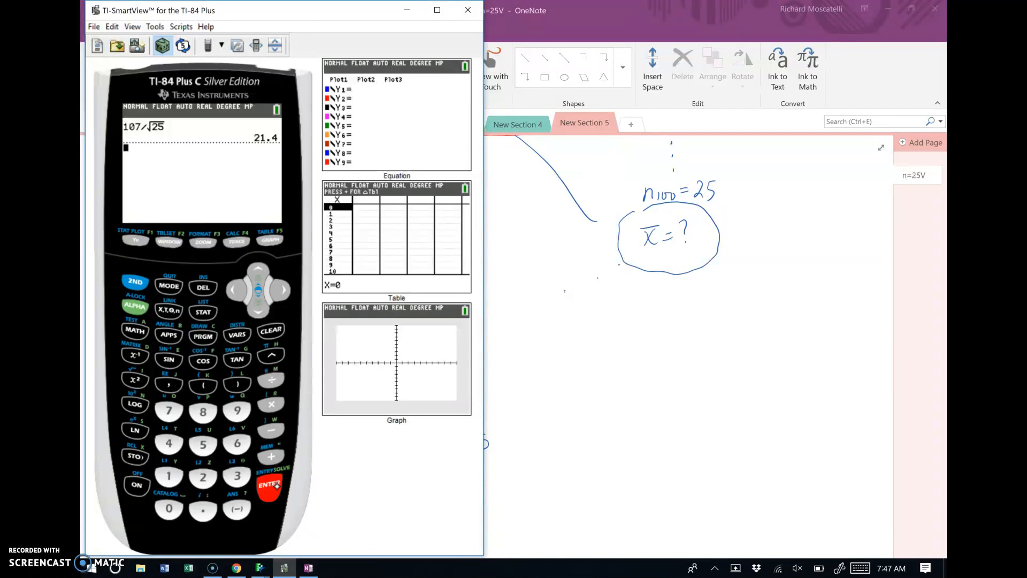
Check the standard deviation of the sample means in the JMP simulation, and return to the population curve and its parameters in OneNote
{"action": "mouse_move", "coordinate": [263, 570]}
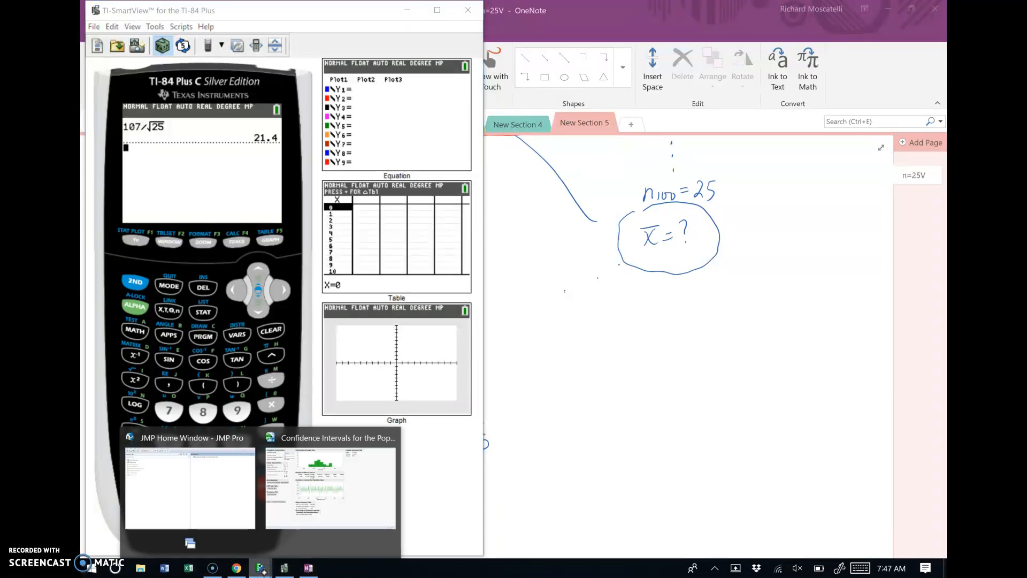
{"action": "left_click", "coordinate": [319, 489]}
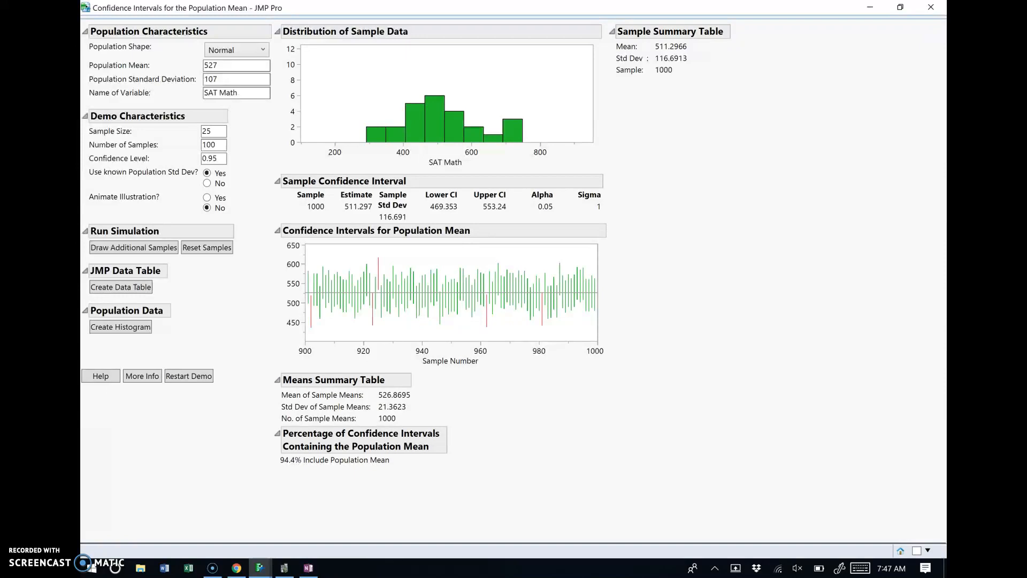
{"action": "left_click", "coordinate": [308, 568]}
{"action": "scroll", "coordinate": [675, 492], "scroll_direction": "up", "scroll_amount": 5}
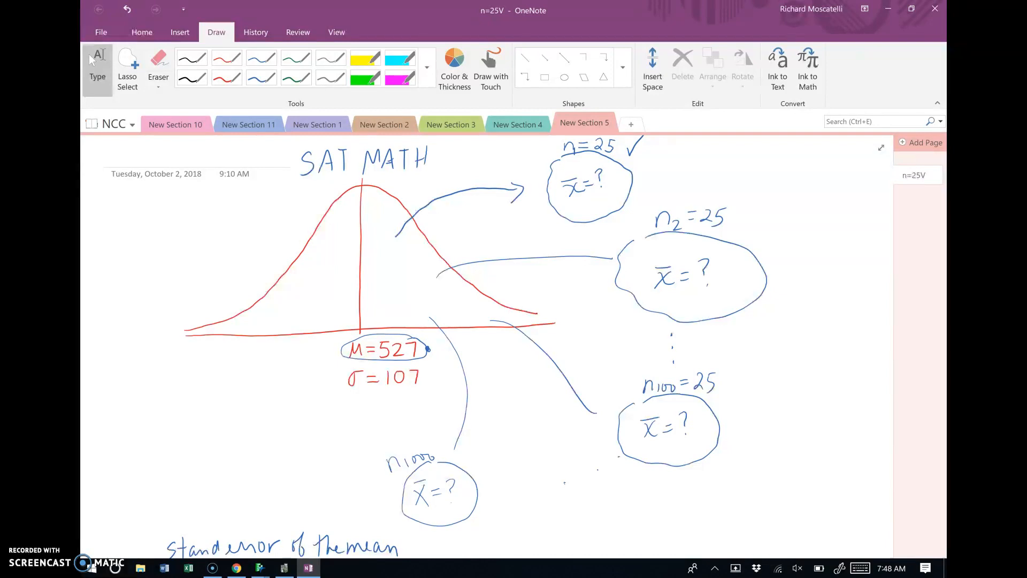
Switch to the JMP confidence interval simulation and repeatedly draw additional batches of 100 samples until 3200 samples are reached
{"action": "left_click", "coordinate": [260, 568]}
{"action": "left_click", "coordinate": [336, 486]}
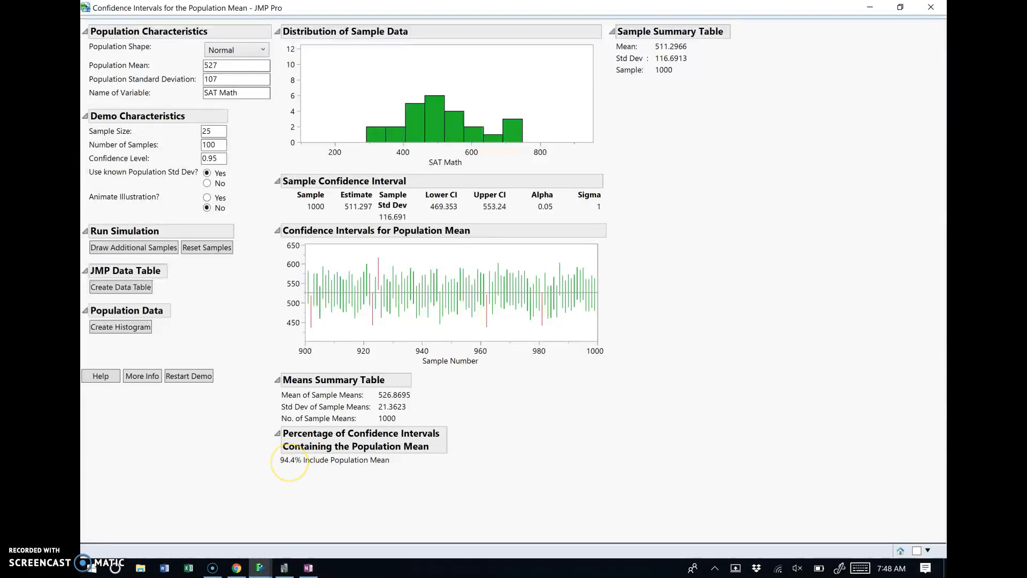
{"action": "left_click", "coordinate": [144, 248]}
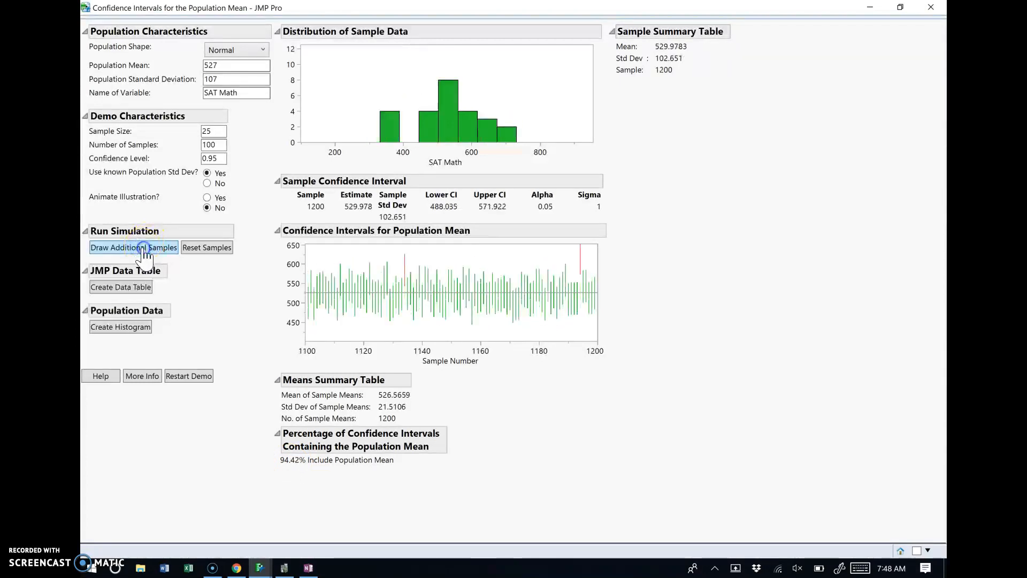
{"action": "left_click", "coordinate": [143, 248]}
{"action": "left_click", "coordinate": [143, 248]}
{"action": "left_click", "coordinate": [143, 249]}
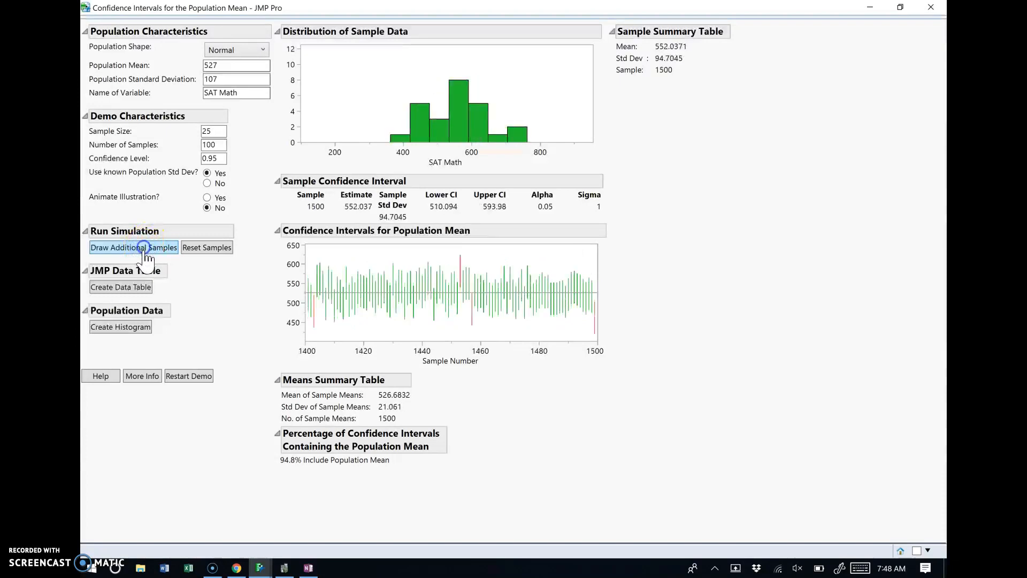
{"action": "left_click", "coordinate": [146, 250]}
{"action": "left_click", "coordinate": [148, 252]}
{"action": "left_click", "coordinate": [149, 250]}
{"action": "left_click", "coordinate": [150, 249]}
{"action": "left_click", "coordinate": [153, 250]}
{"action": "left_click", "coordinate": [154, 250]}
{"action": "left_click", "coordinate": [153, 249]}
{"action": "left_click", "coordinate": [153, 249]}
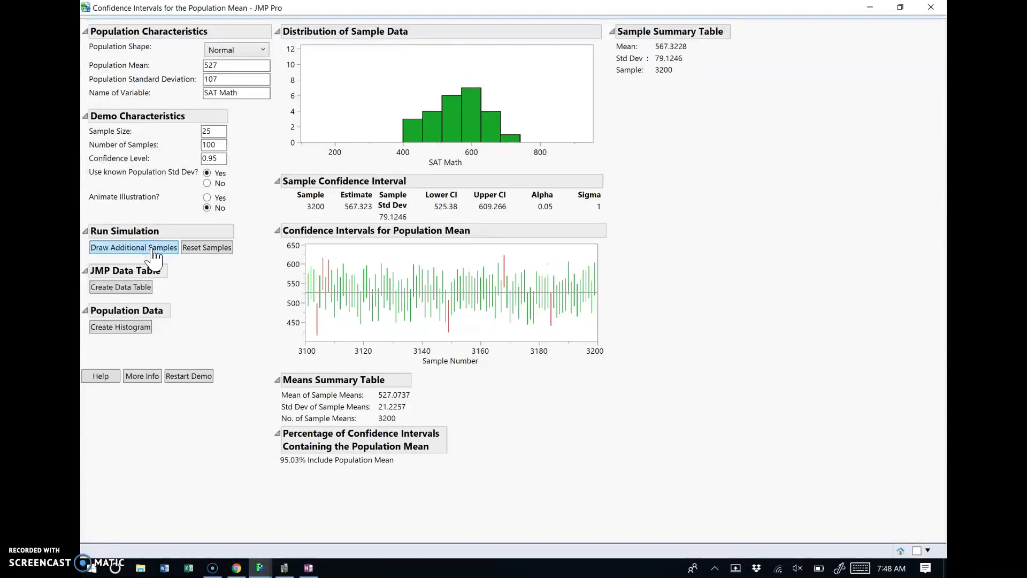